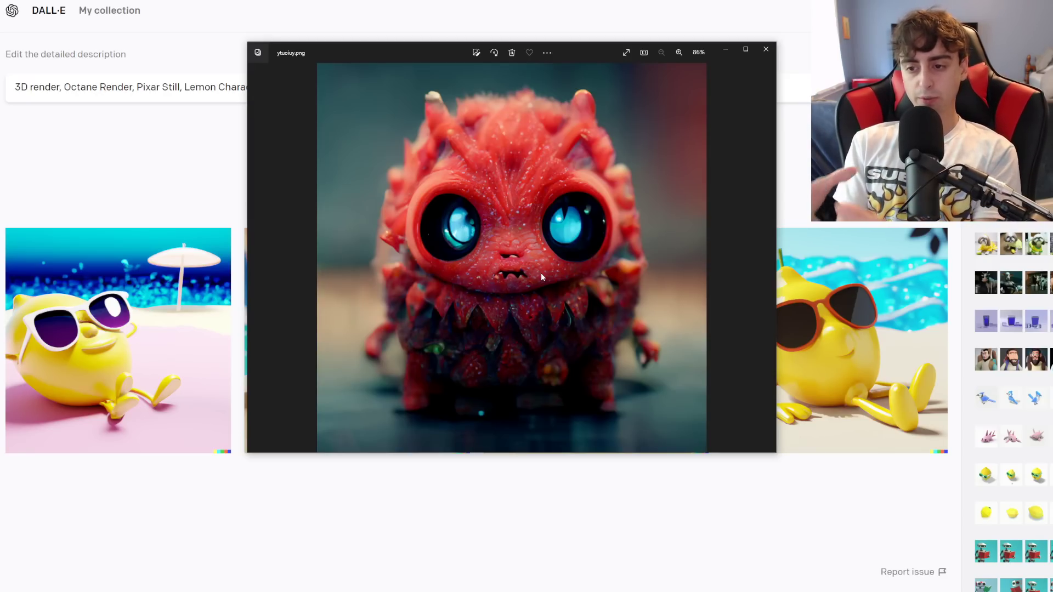
Switch to DALL·E, open the personal image collection and view the green robot variation enlarged with its original
{"action": "key", "text": "alt+Tab"}
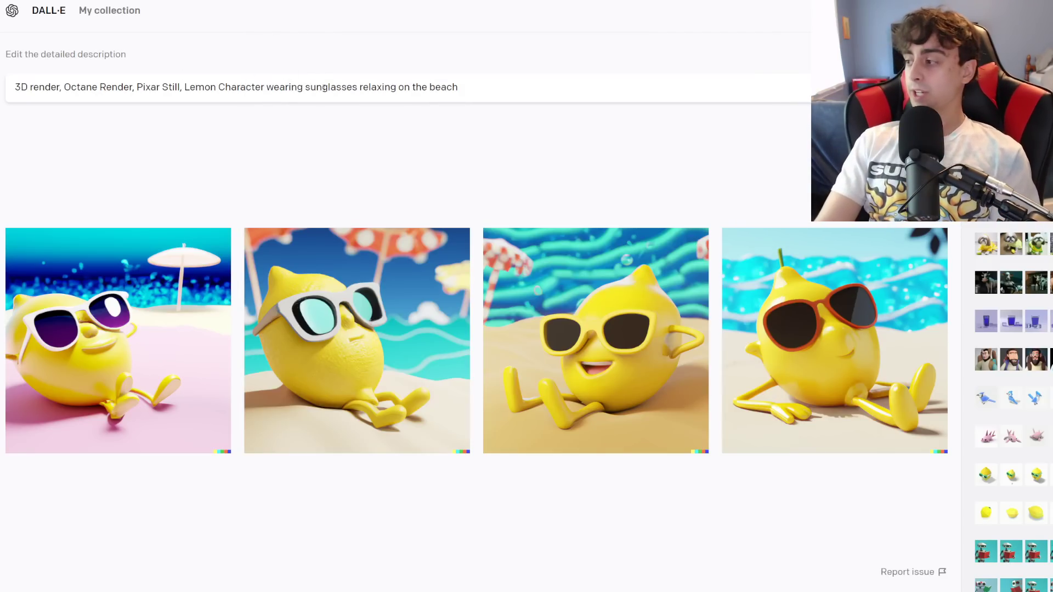
{"action": "left_click", "coordinate": [109, 9]}
{"action": "scroll", "coordinate": [834, 346], "scroll_direction": "up", "scroll_amount": 1}
{"action": "scroll", "coordinate": [834, 346], "scroll_direction": "down", "scroll_amount": 1}
{"action": "left_click", "coordinate": [735, 351]}
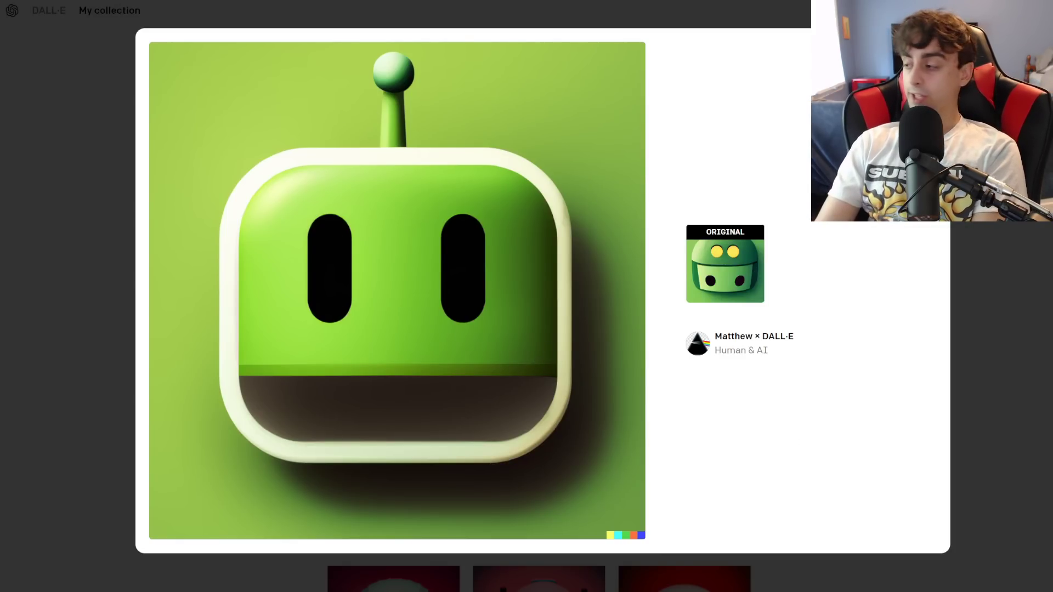
{"action": "key", "text": "Escape"}
{"action": "scroll", "coordinate": [840, 326], "scroll_direction": "down", "scroll_amount": 1}
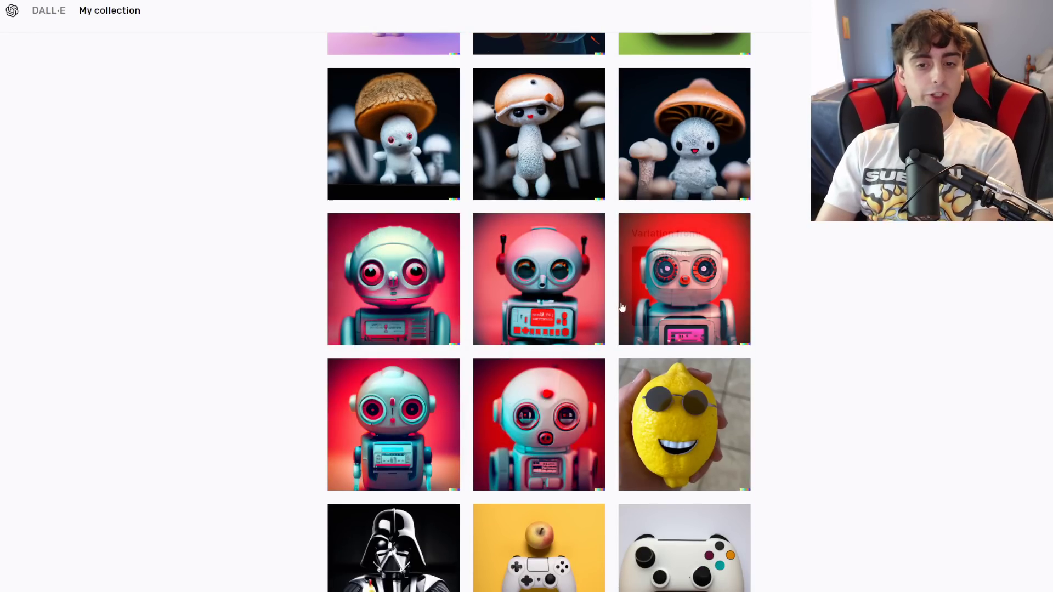
View the orange-capped mushroom character and the astronaut holding a burger enlarged beside their originals
{"action": "scroll", "coordinate": [828, 323], "scroll_direction": "up", "scroll_amount": 3}
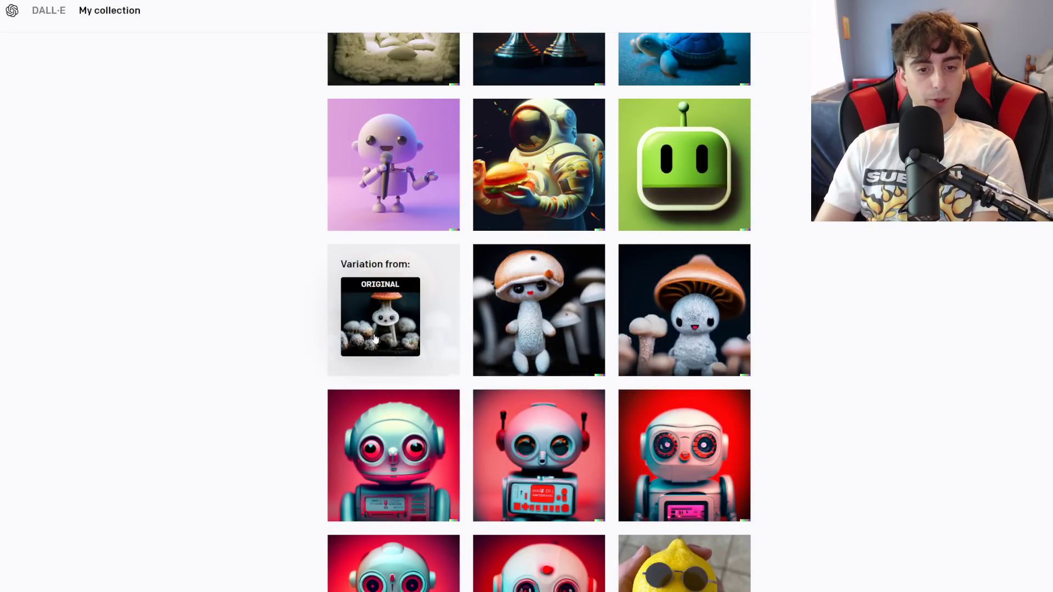
{"action": "left_click", "coordinate": [741, 340]}
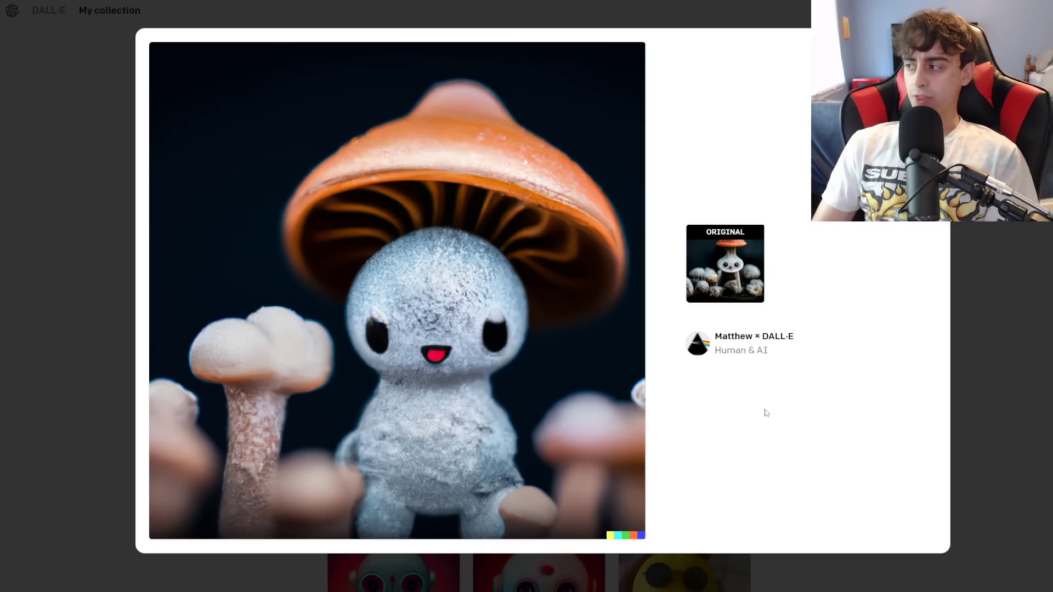
{"action": "left_click", "coordinate": [960, 279]}
{"action": "scroll", "coordinate": [702, 349], "scroll_direction": "up", "scroll_amount": 3}
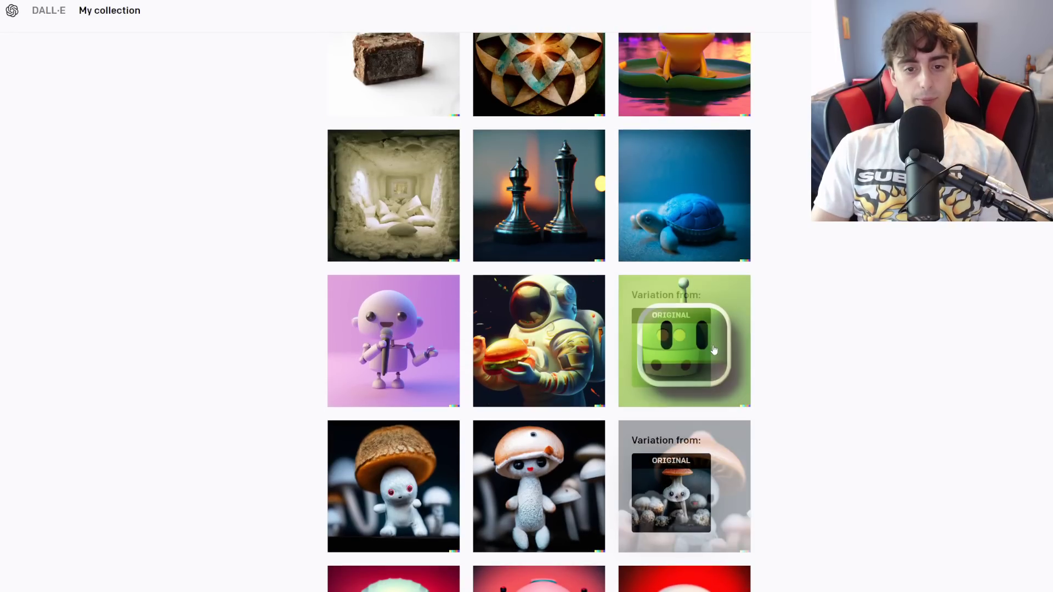
{"action": "scroll", "coordinate": [731, 373], "scroll_direction": "up", "scroll_amount": 3}
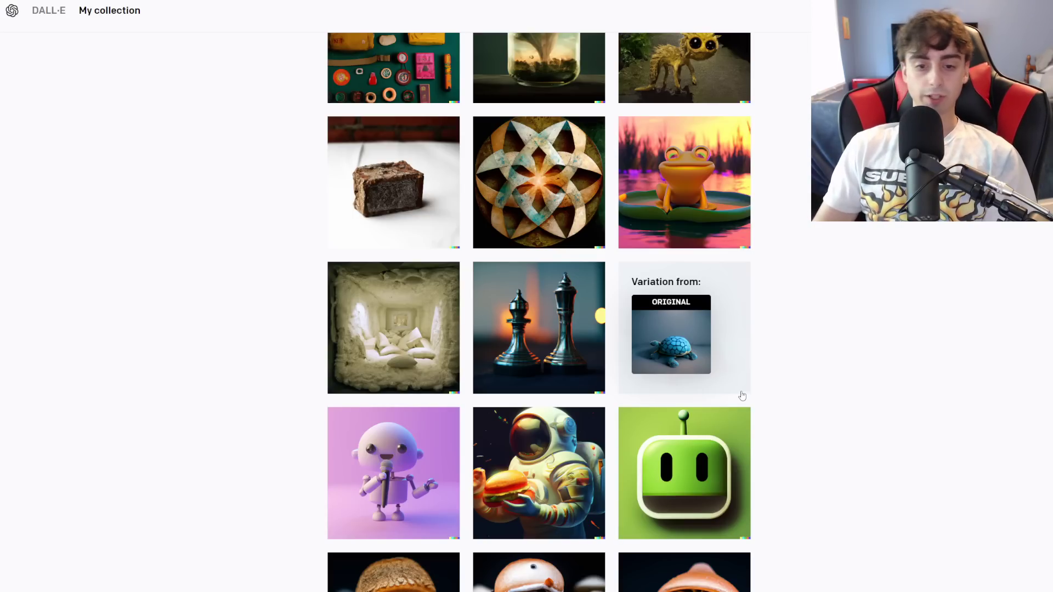
{"action": "left_click", "coordinate": [571, 439]}
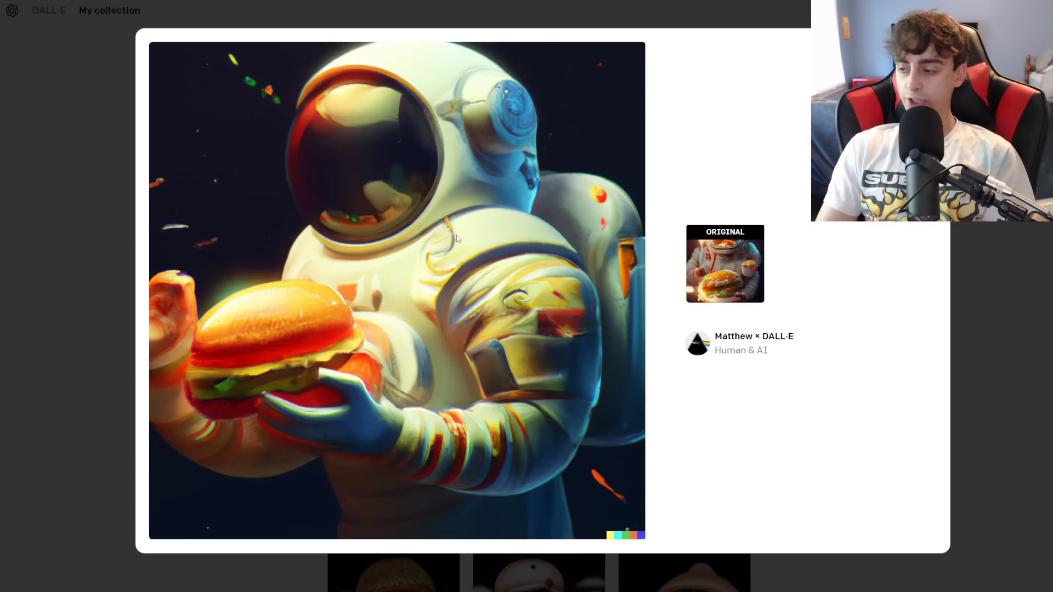
{"action": "left_click", "coordinate": [92, 278]}
View the pine tree landscape variation enlarged and browse the rest of the collection's variations
{"action": "scroll", "coordinate": [539, 439], "scroll_direction": "down", "scroll_amount": 5}
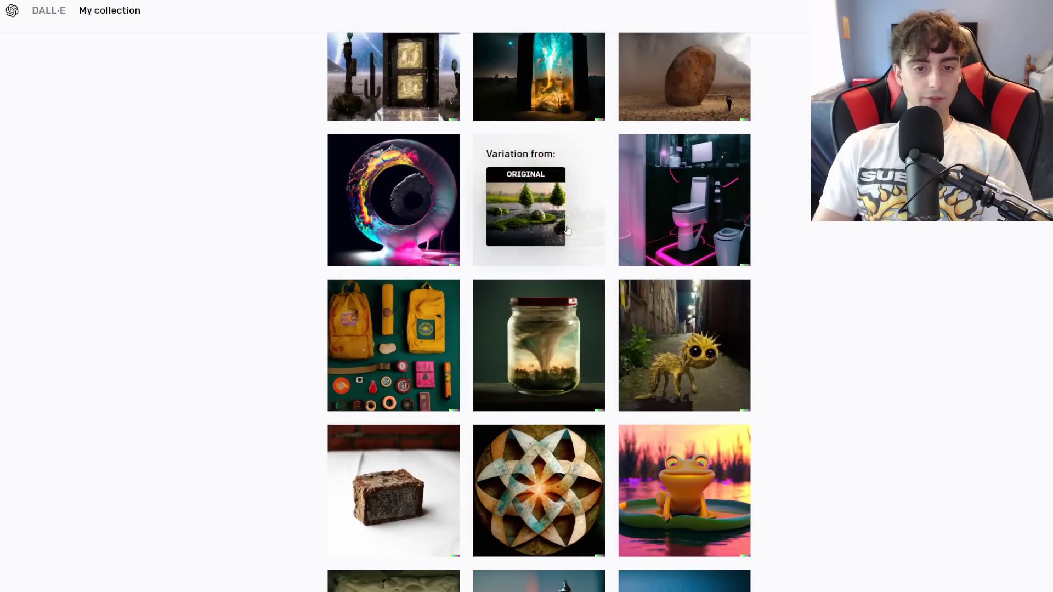
{"action": "left_click", "coordinate": [567, 231]}
{"action": "left_click", "coordinate": [171, 260]}
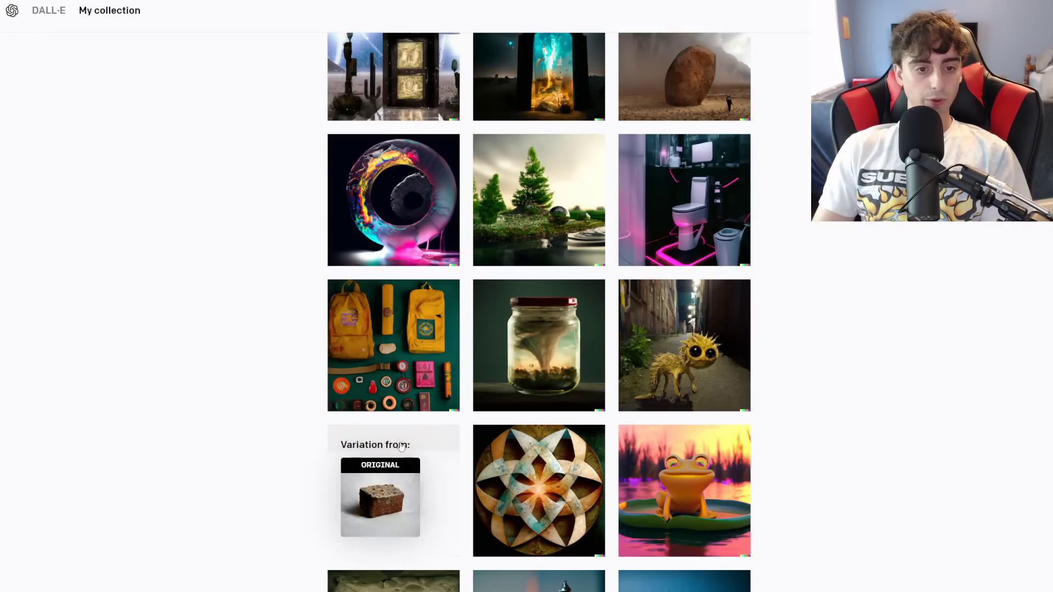
{"action": "scroll", "coordinate": [402, 446], "scroll_direction": "down", "scroll_amount": 3}
{"action": "scroll", "coordinate": [341, 310], "scroll_direction": "up", "scroll_amount": 20}
{"action": "scroll", "coordinate": [341, 310], "scroll_direction": "up", "scroll_amount": 20}
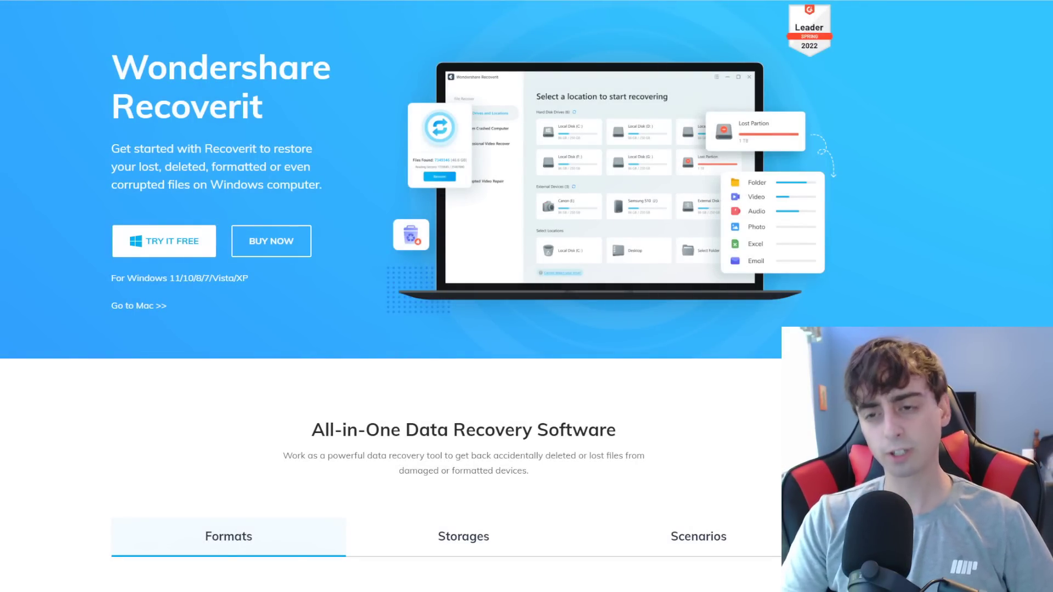
Examine the Wondershare Recoverit product page for supported formats, storage devices, scenarios, video repair and crashed computer recovery
{"action": "scroll", "coordinate": [507, 190], "scroll_direction": "down", "scroll_amount": 7}
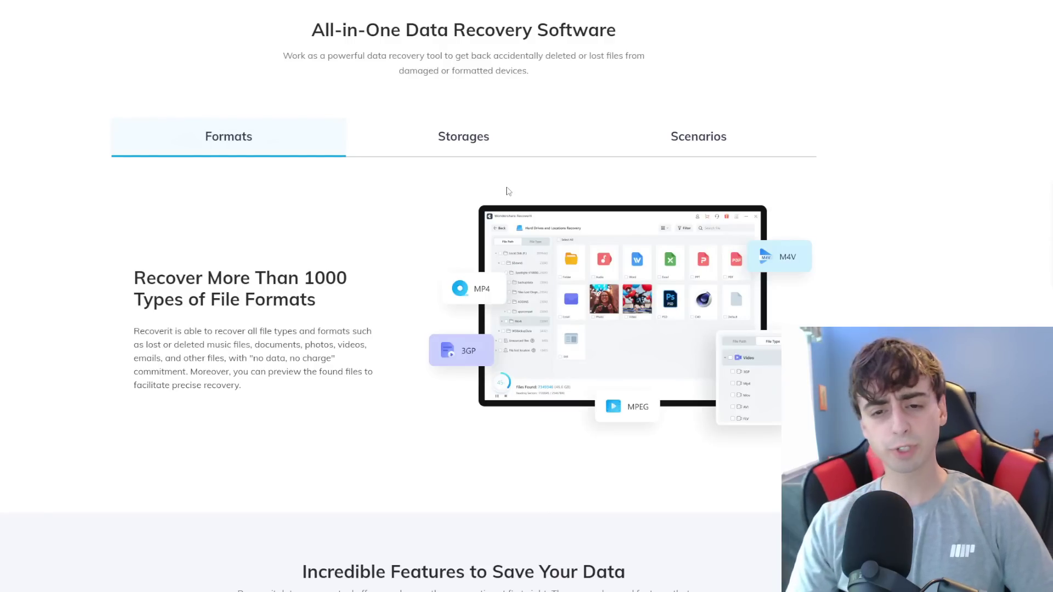
{"action": "scroll", "coordinate": [435, 188], "scroll_direction": "down", "scroll_amount": 1}
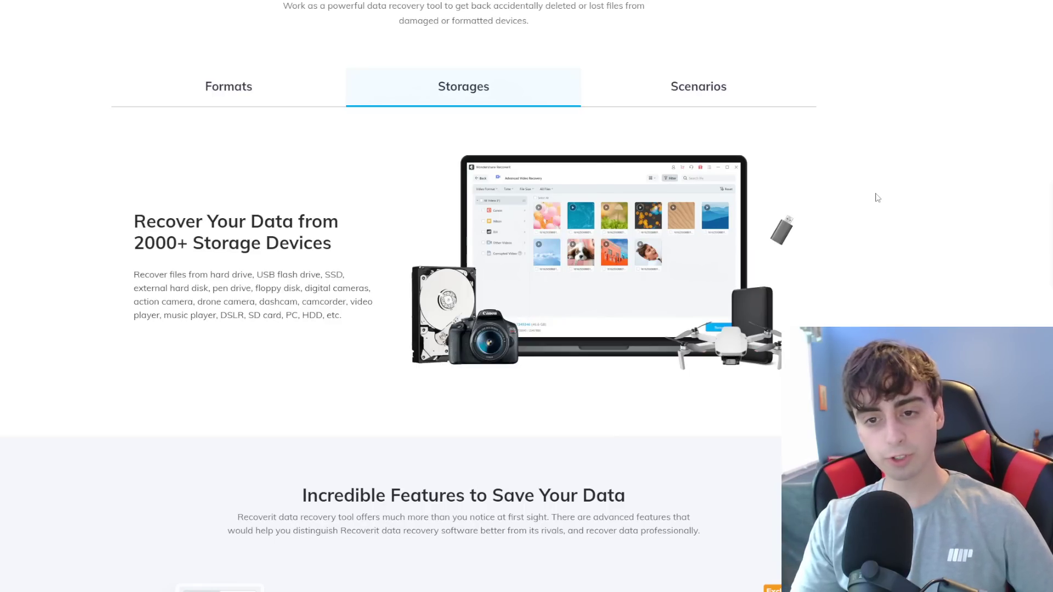
{"action": "scroll", "coordinate": [860, 167], "scroll_direction": "down", "scroll_amount": 1}
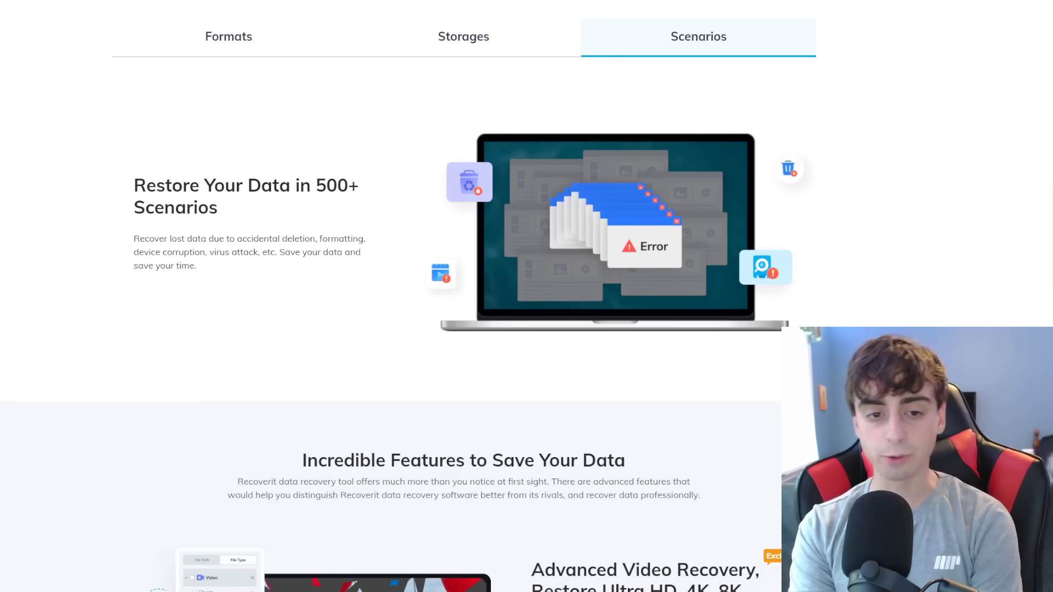
{"action": "scroll", "coordinate": [1016, 199], "scroll_direction": "down", "scroll_amount": 9}
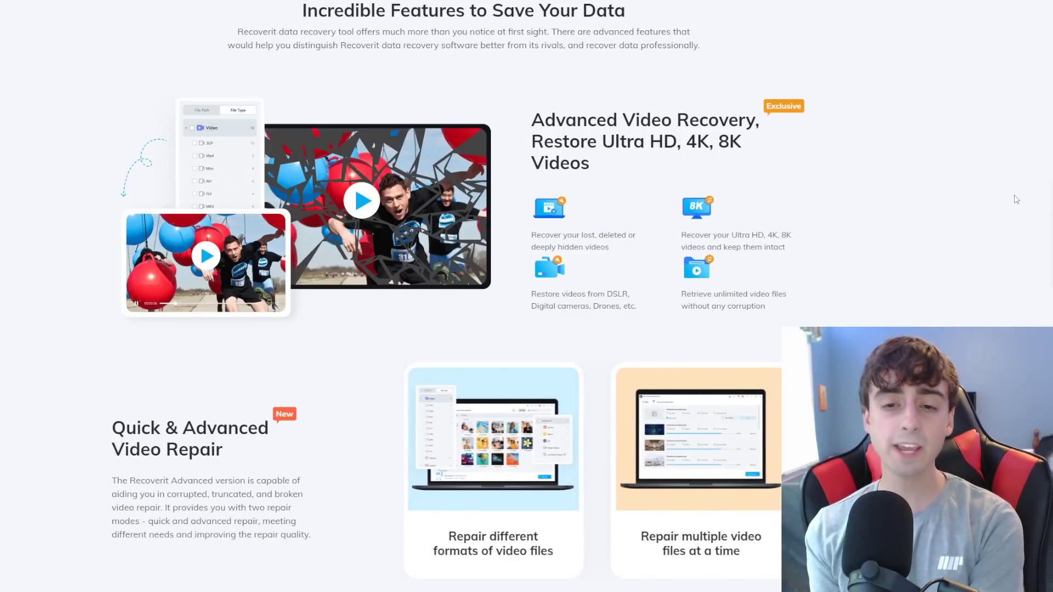
{"action": "scroll", "coordinate": [1015, 199], "scroll_direction": "down", "scroll_amount": 5}
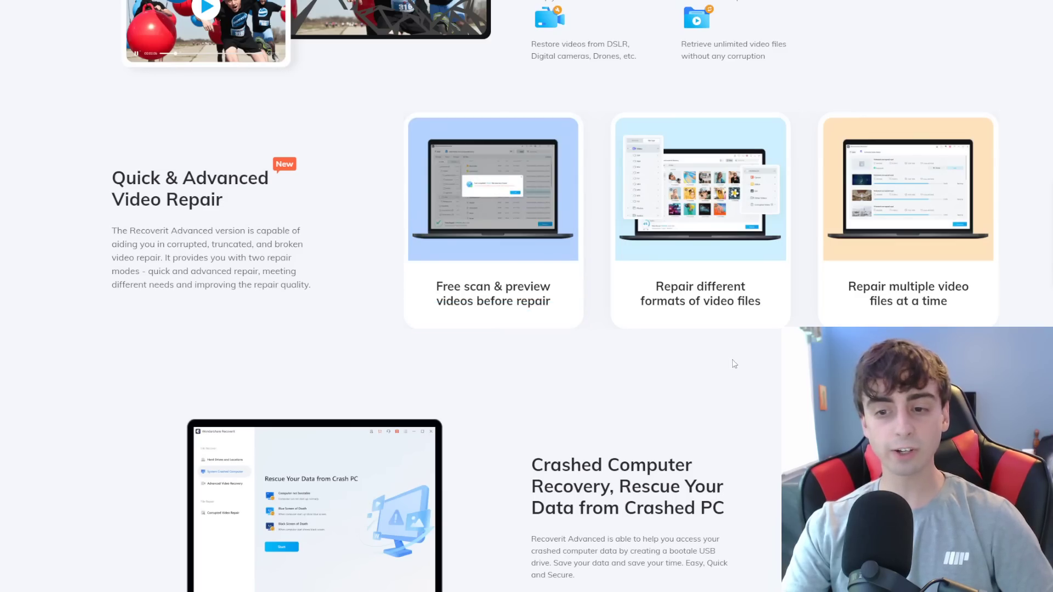
{"action": "scroll", "coordinate": [714, 257], "scroll_direction": "down", "scroll_amount": 1}
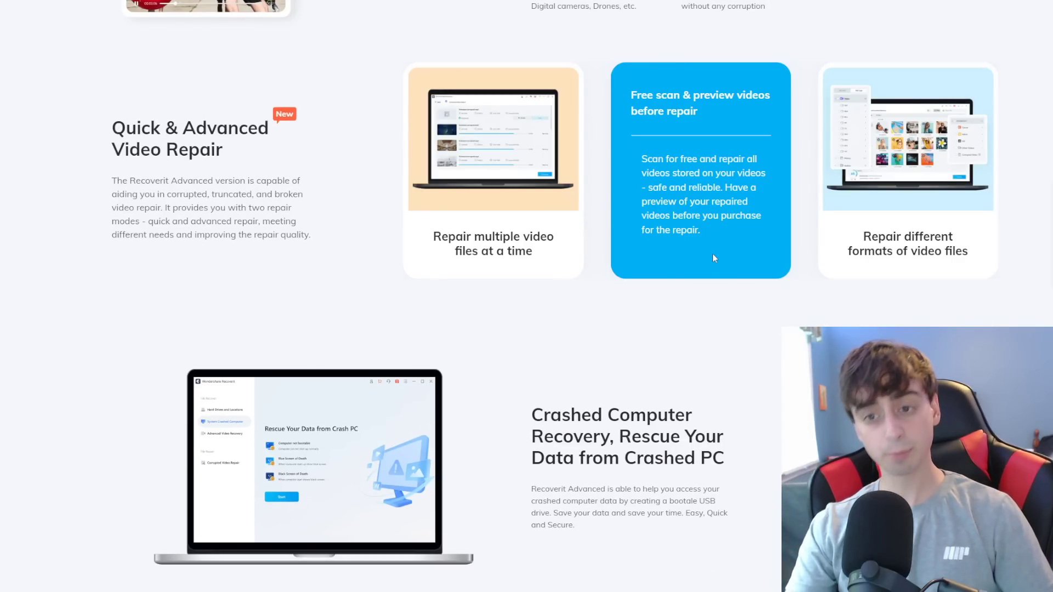
{"action": "scroll", "coordinate": [712, 256], "scroll_direction": "down", "scroll_amount": 5}
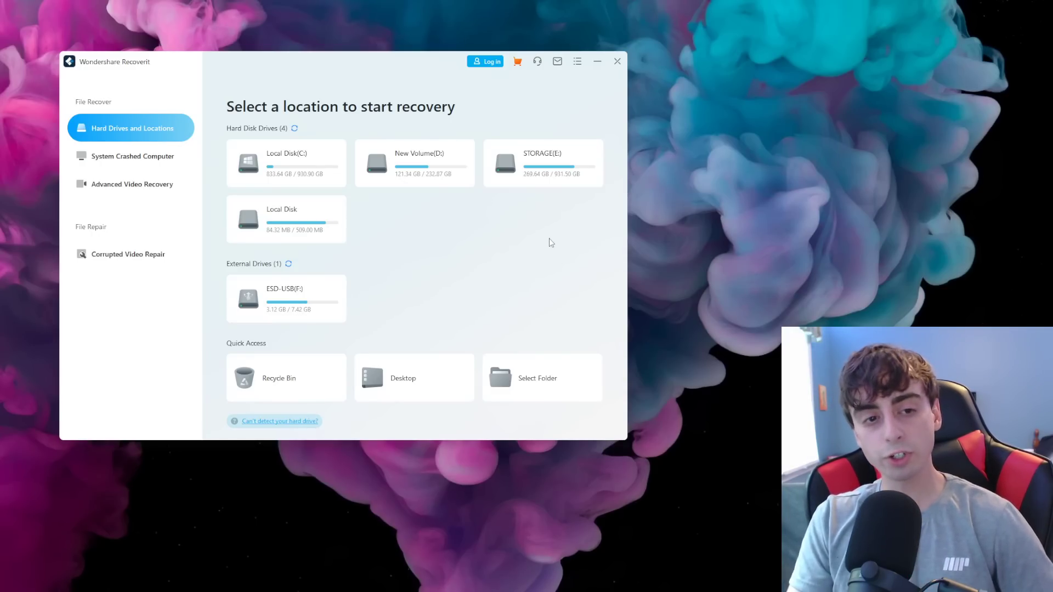
{"action": "left_click", "coordinate": [303, 177]}
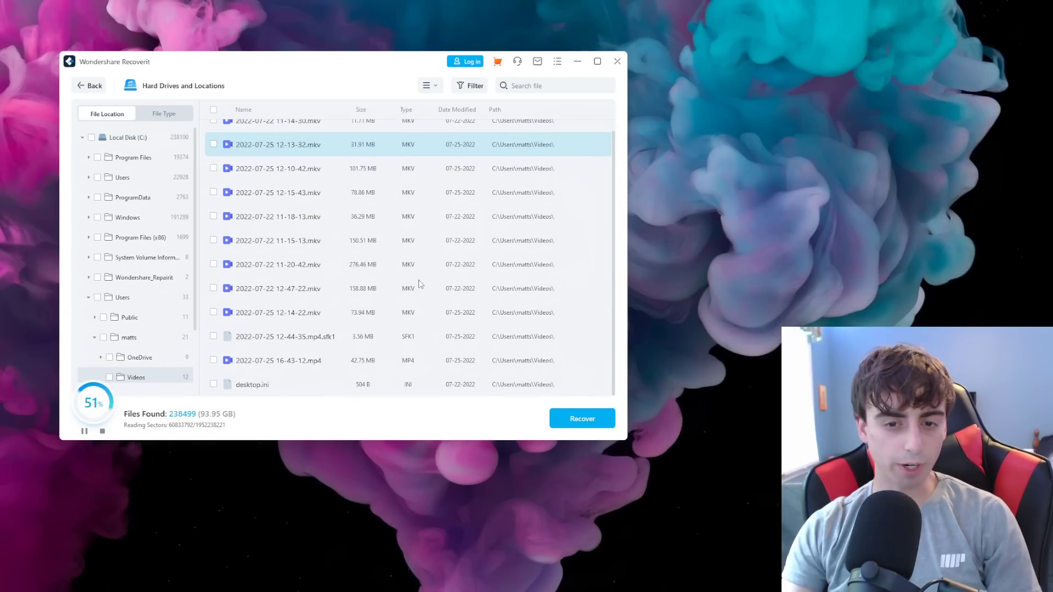
{"action": "scroll", "coordinate": [419, 280], "scroll_direction": "up", "scroll_amount": 1}
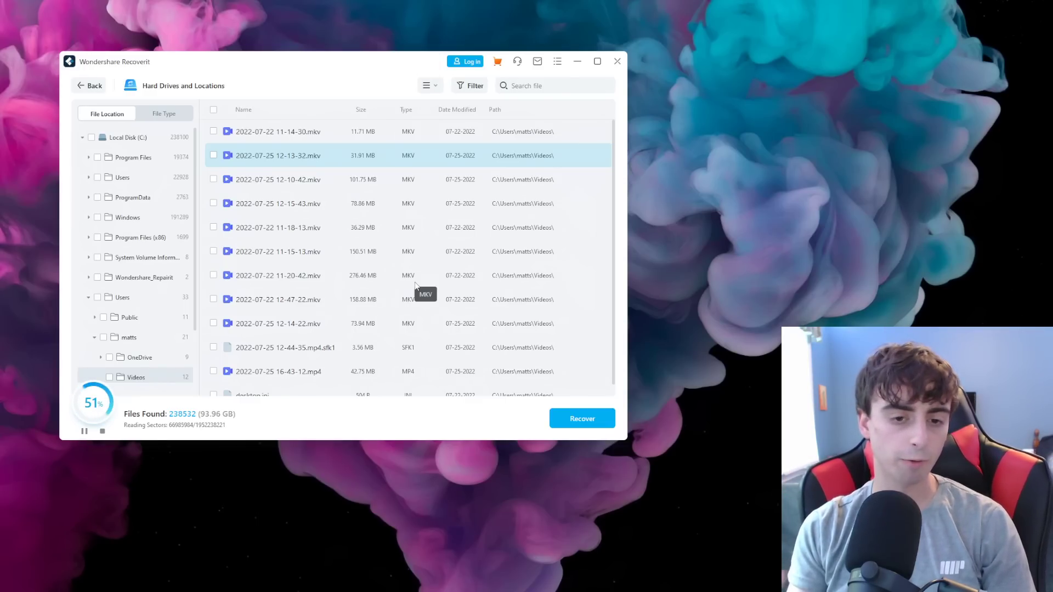
{"action": "left_click", "coordinate": [213, 155]}
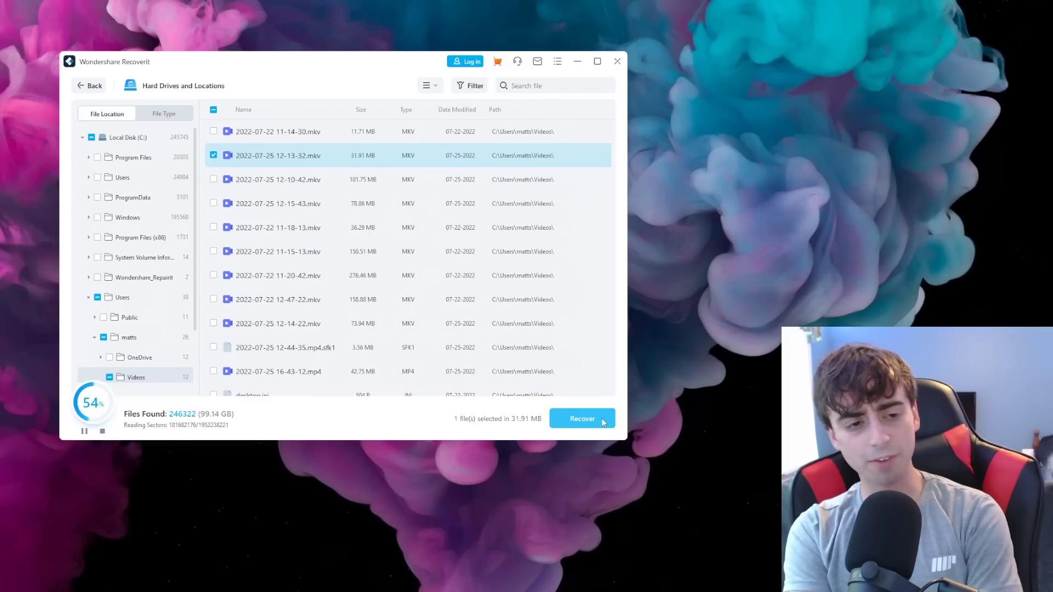
{"action": "left_click", "coordinate": [132, 138]}
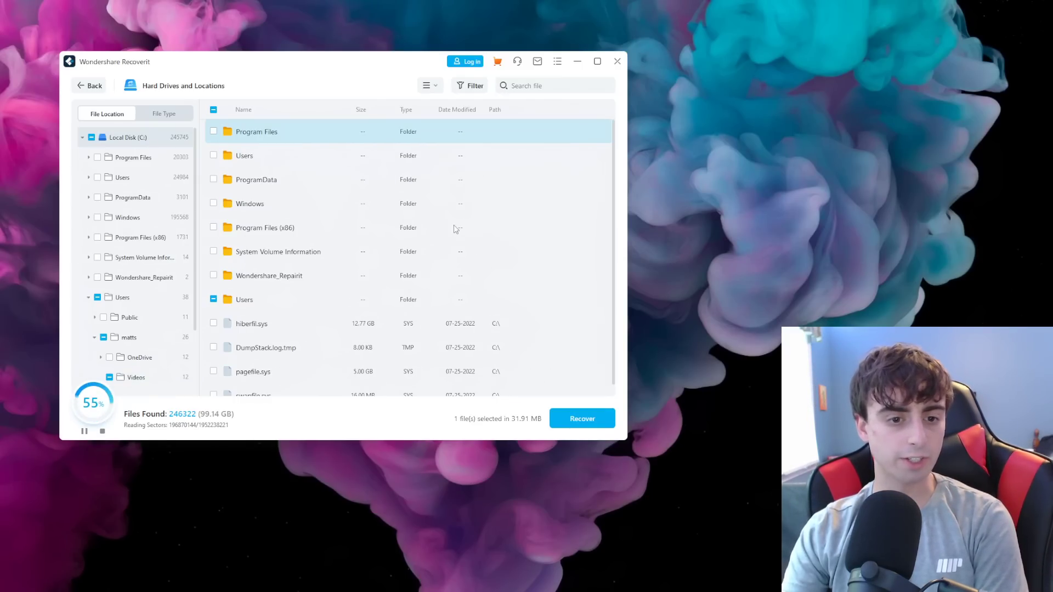
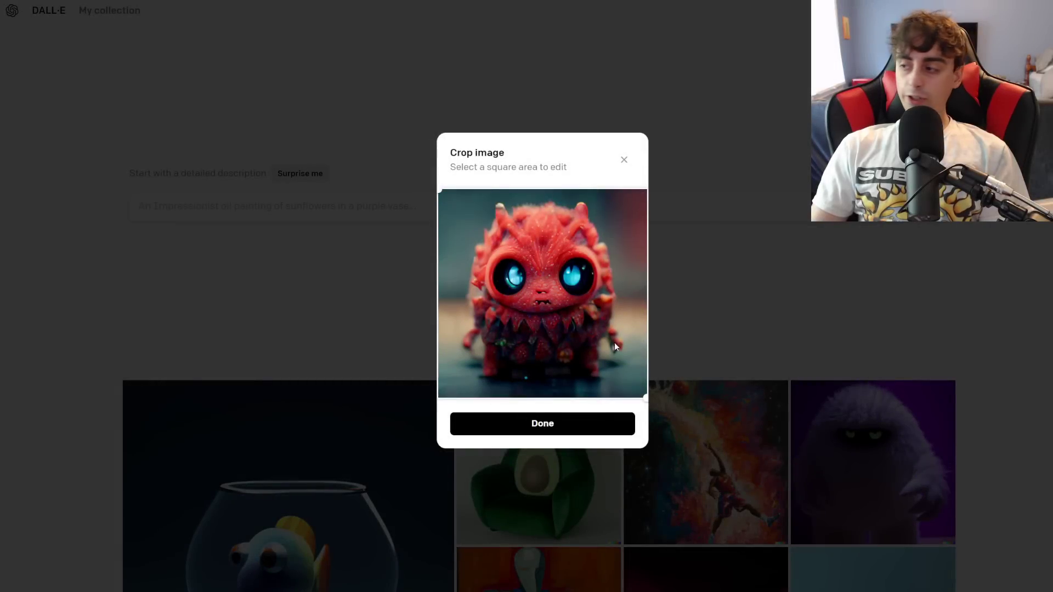
In DALL·E, accept the square crop of the uploaded red creature image and generate variations of it
{"action": "left_click", "coordinate": [543, 430]}
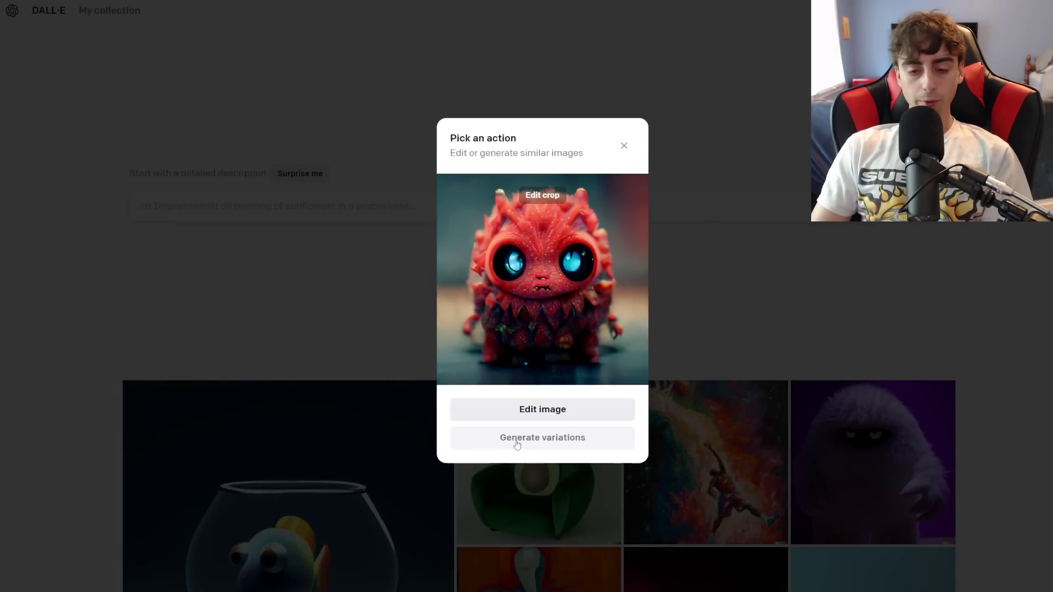
{"action": "left_click", "coordinate": [516, 443]}
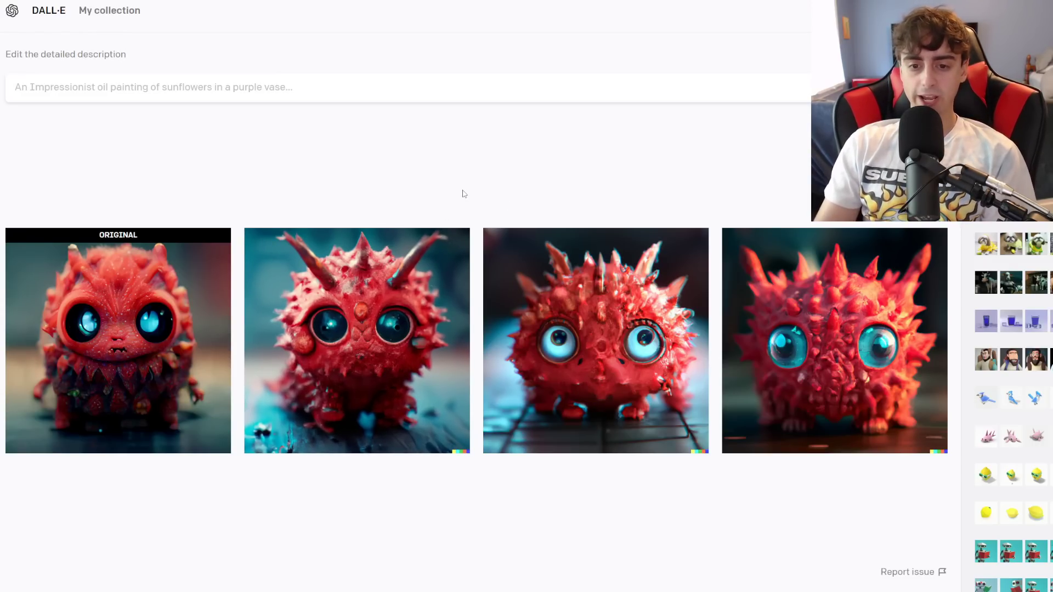
View the first two red creature variations enlarged, compare them with the original image file and return to the results
{"action": "left_click", "coordinate": [390, 334]}
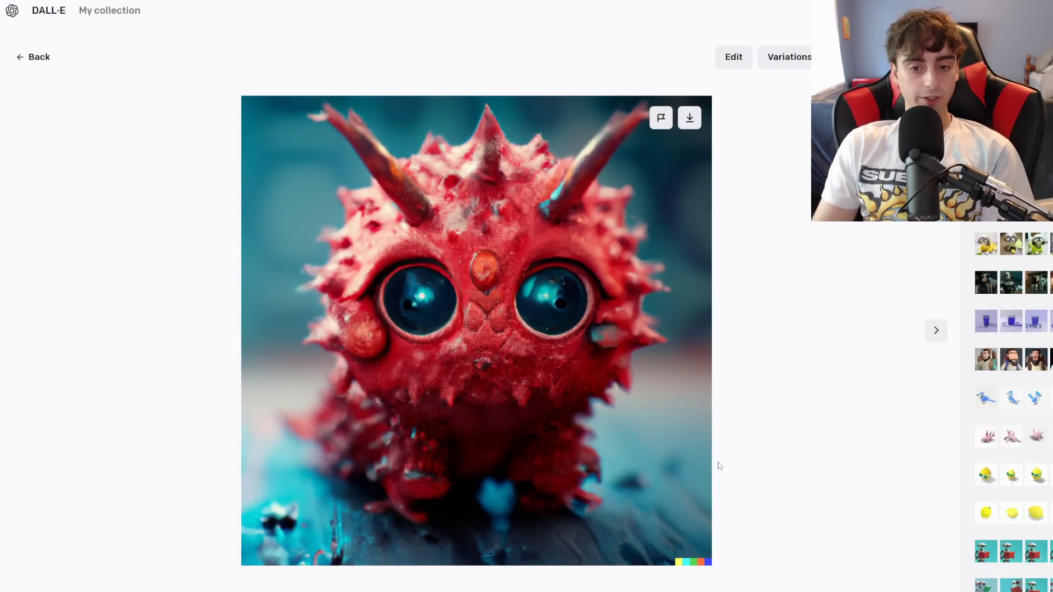
{"action": "left_click", "coordinate": [935, 332]}
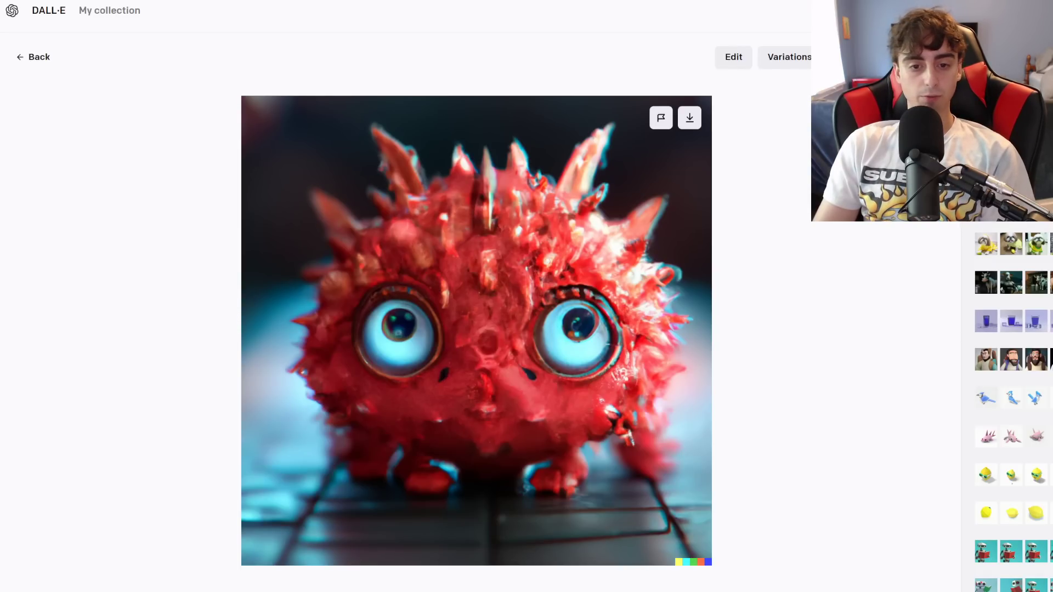
{"action": "key", "text": "alt+Tab"}
{"action": "left_click_drag", "start_coordinate": [603, 53], "coordinate": [445, 97]}
{"action": "left_click", "coordinate": [608, 96]}
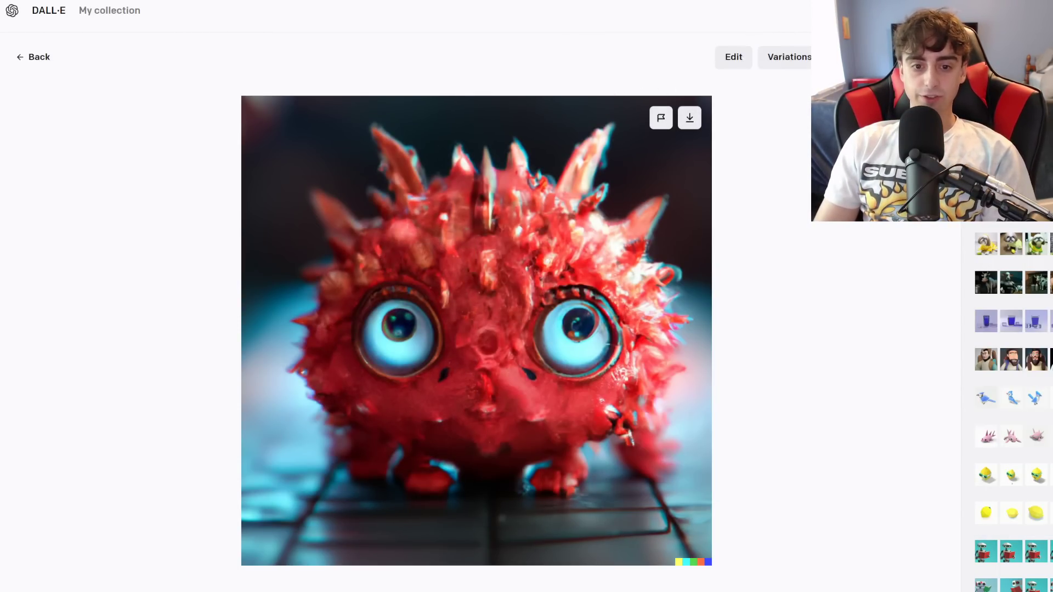
{"action": "key", "text": "alt+Left"}
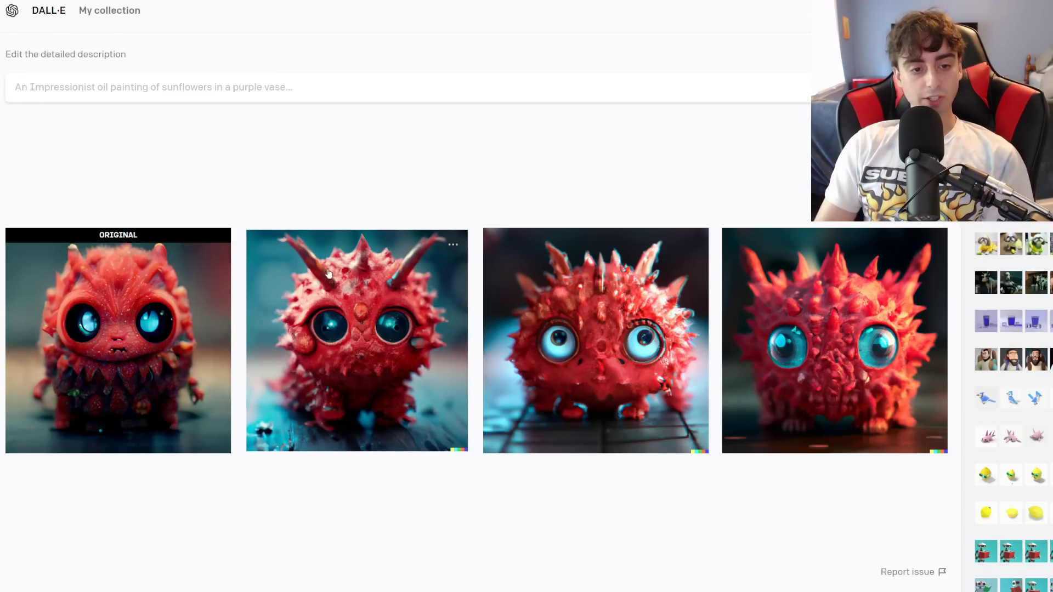
View all three red creature variations enlarged one after another and return to the results overview
{"action": "left_click", "coordinate": [356, 340]}
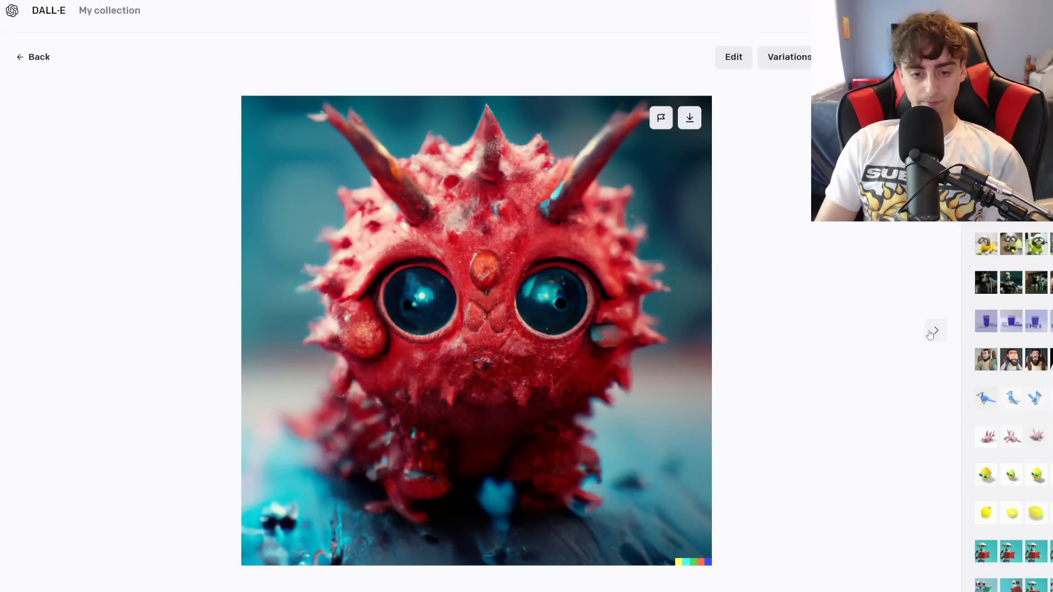
{"action": "left_click", "coordinate": [945, 333]}
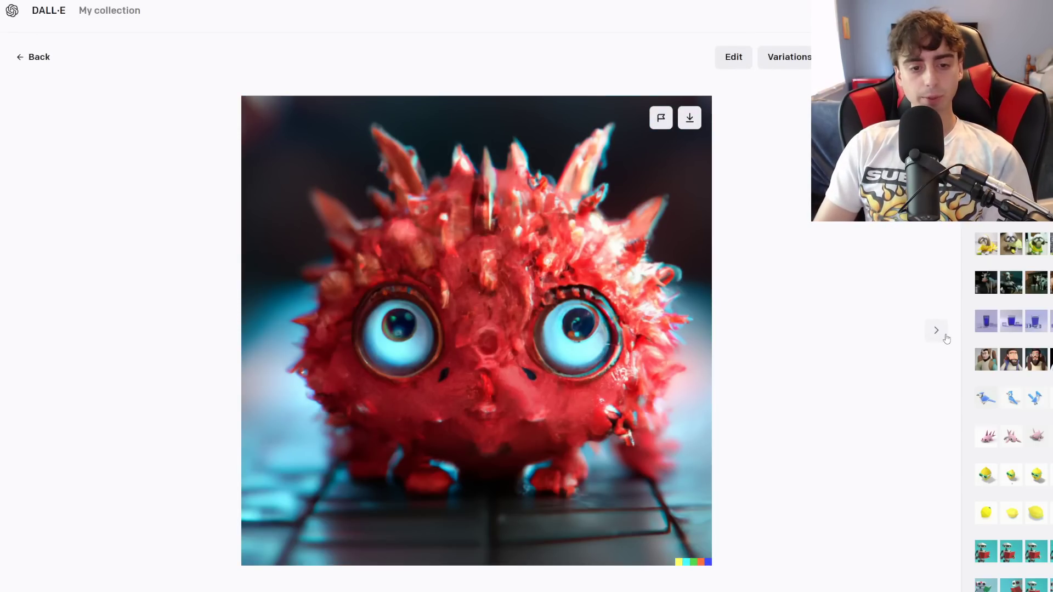
{"action": "left_click", "coordinate": [946, 338]}
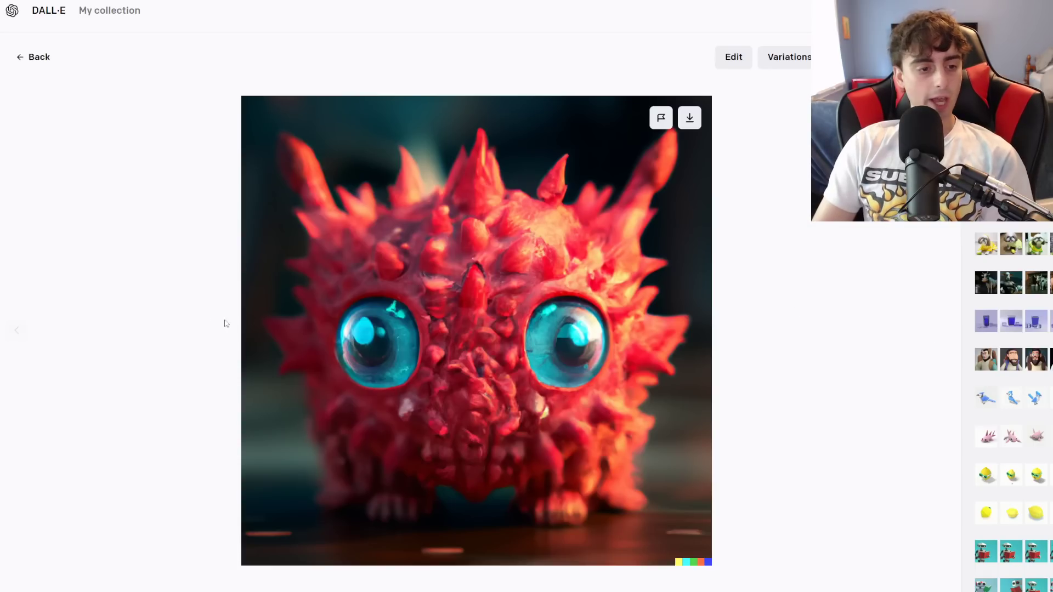
{"action": "left_click", "coordinate": [17, 333]}
{"action": "left_click", "coordinate": [17, 332]}
{"action": "left_click", "coordinate": [33, 58]}
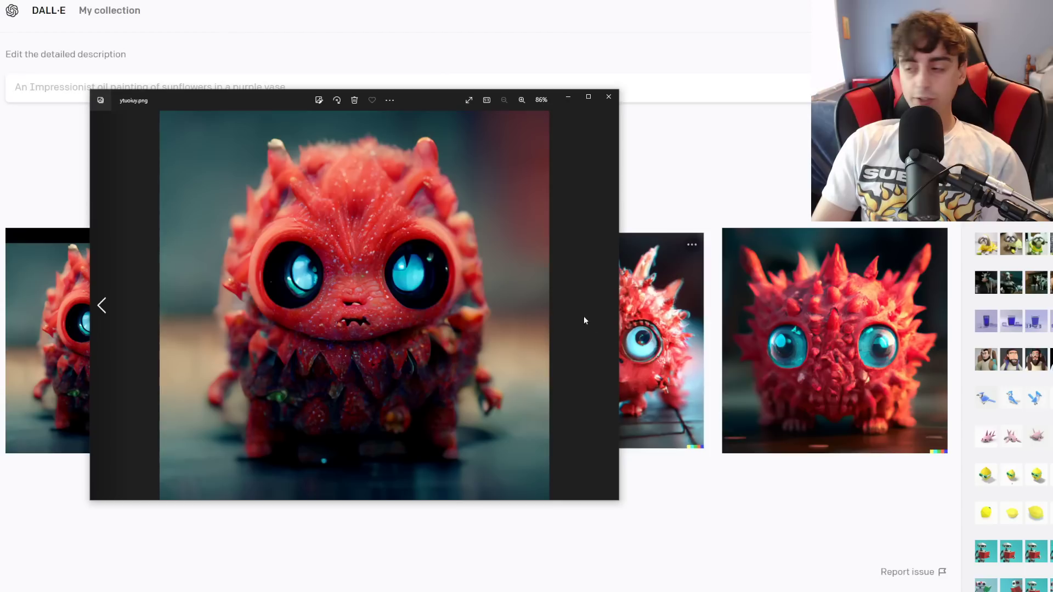
Move the original ytuoiuy.png over the results to compare it with the variations and close the image viewer
{"action": "left_click_drag", "start_coordinate": [373, 113], "coordinate": [555, 65]}
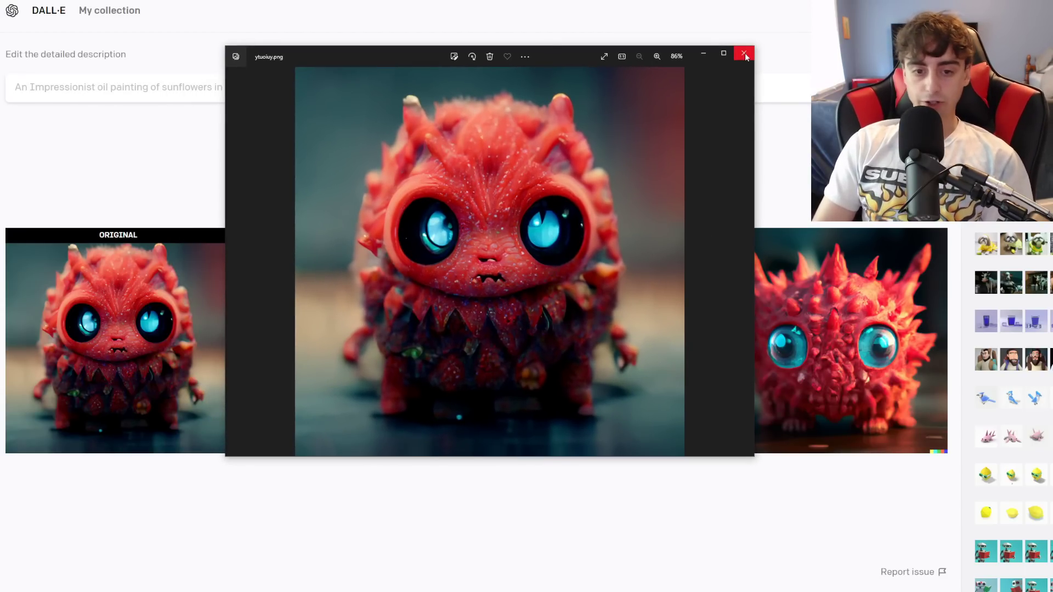
{"action": "left_click", "coordinate": [746, 57]}
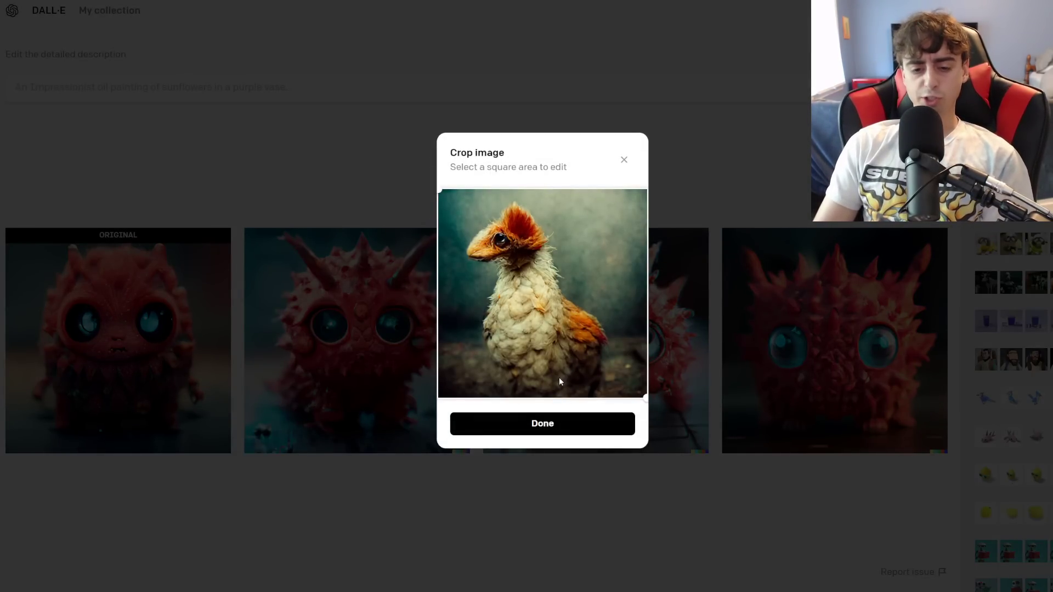
Accept the square crop of the uploaded orange-crested bird image and generate variations of it
{"action": "left_click", "coordinate": [517, 427]}
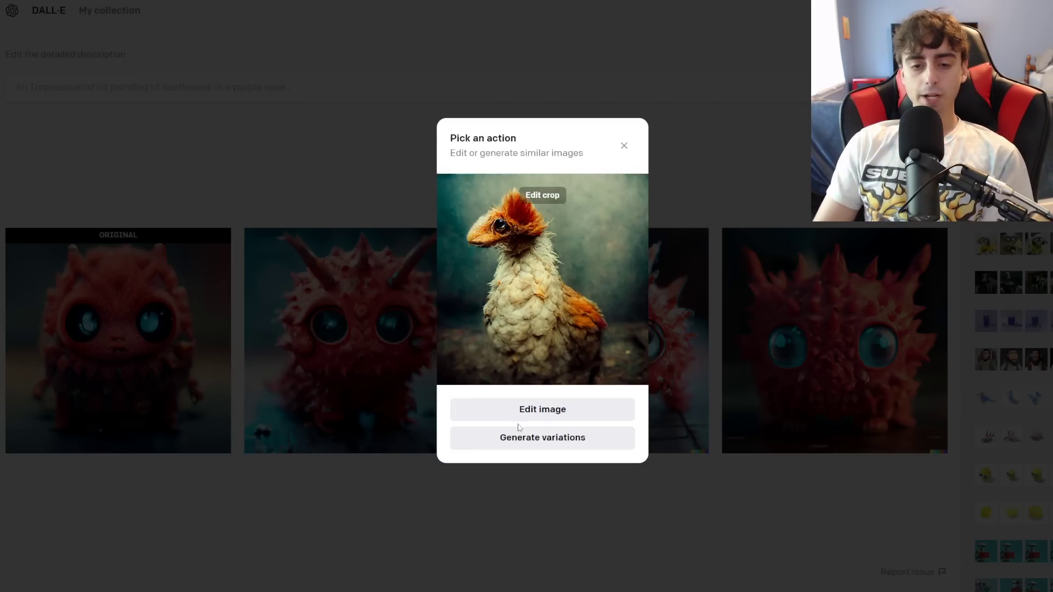
{"action": "left_click", "coordinate": [544, 442]}
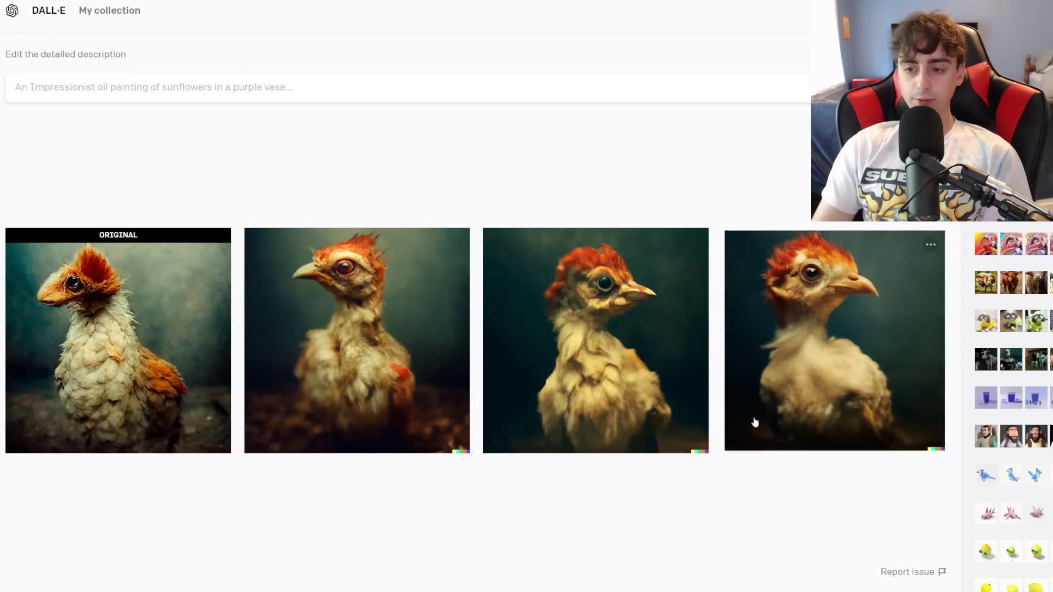
View the first bird variation enlarged and return to the results overview
{"action": "left_click", "coordinate": [747, 437]}
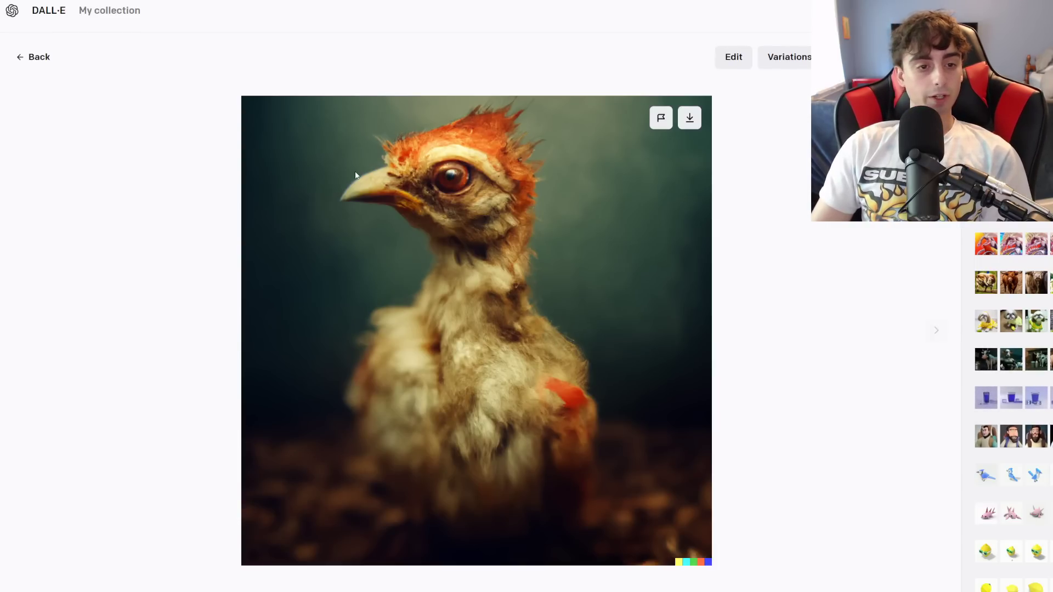
{"action": "left_click", "coordinate": [36, 57]}
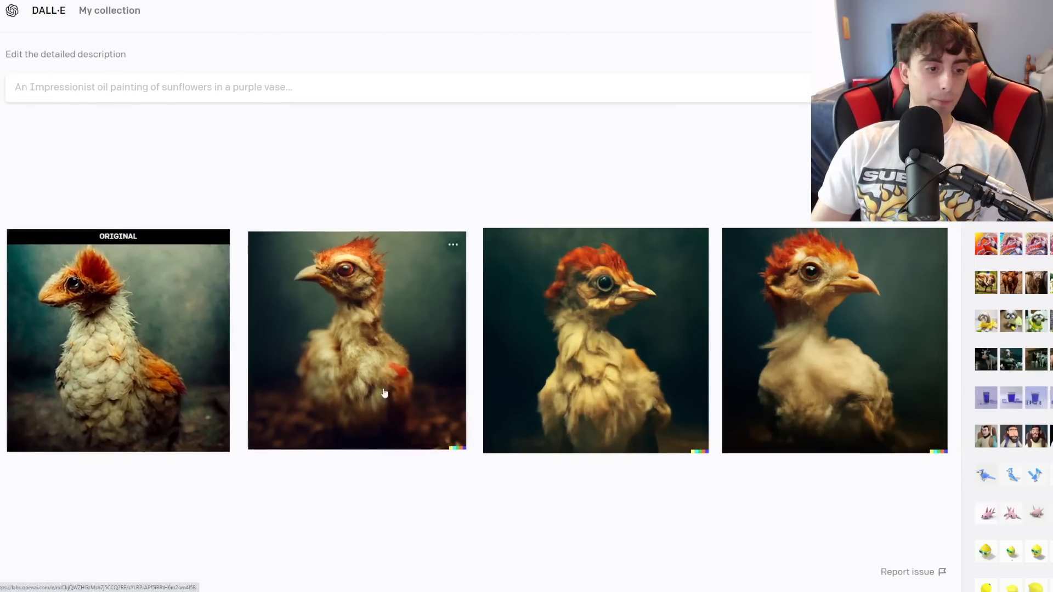
{"action": "left_click", "coordinate": [424, 393]}
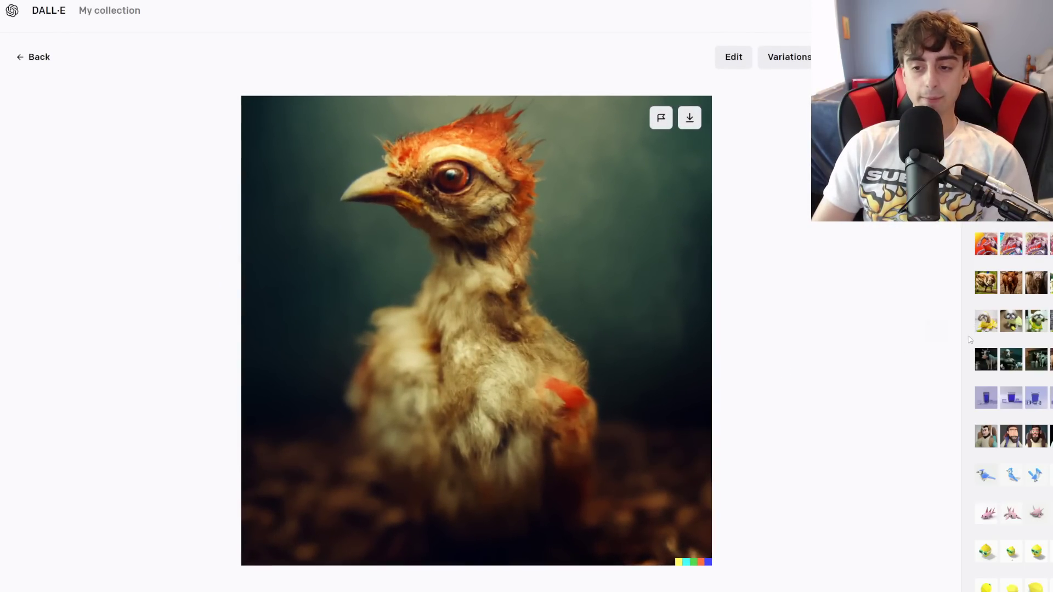
{"action": "mouse_move", "coordinate": [941, 339]}
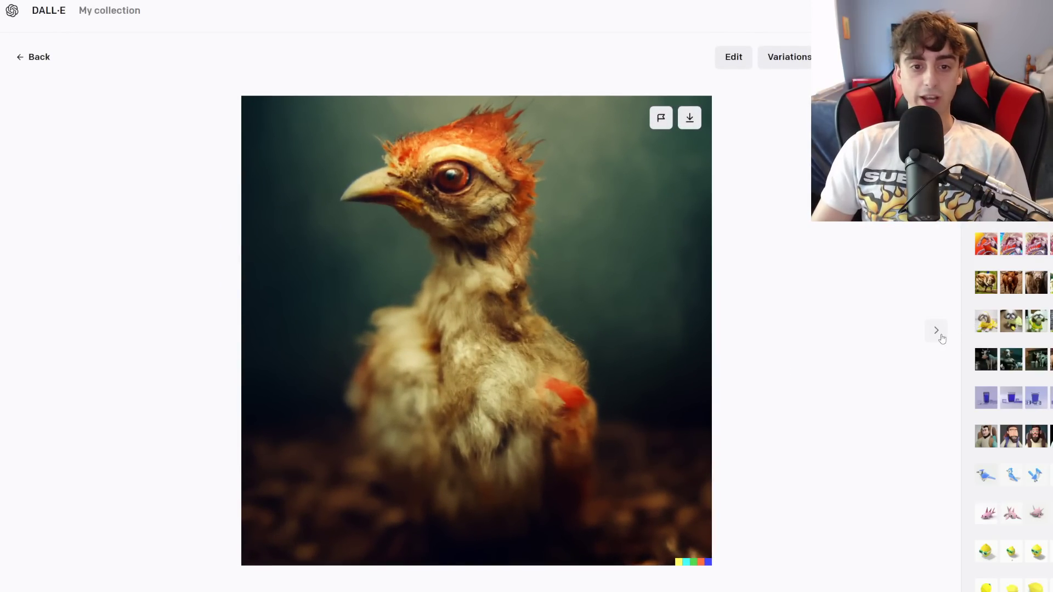
{"action": "left_click", "coordinate": [31, 57]}
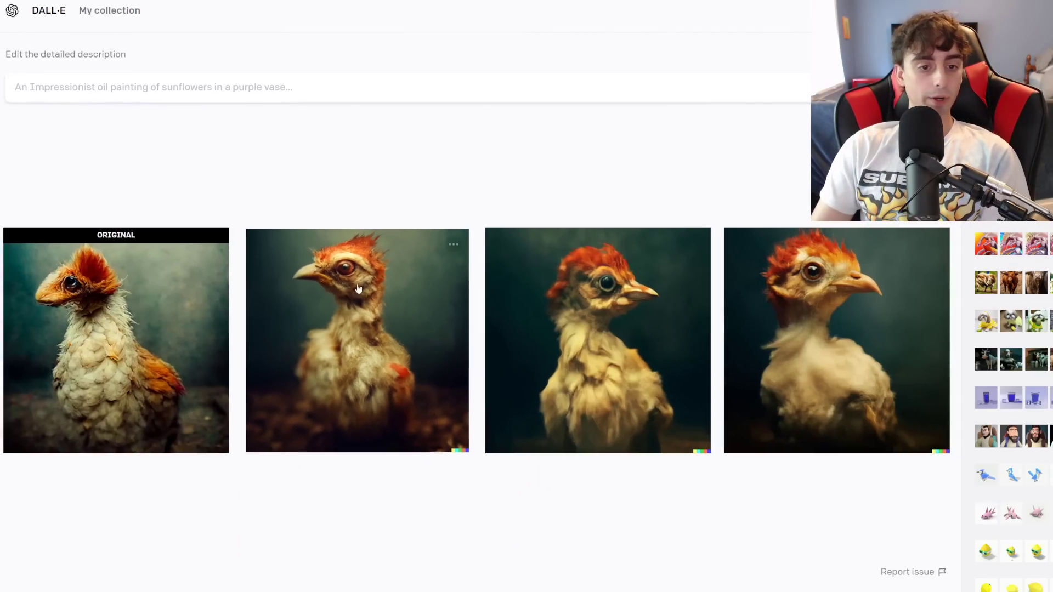
View the original bird image enlarged, step through its three variations and back, and return to the results overview
{"action": "left_click", "coordinate": [110, 340]}
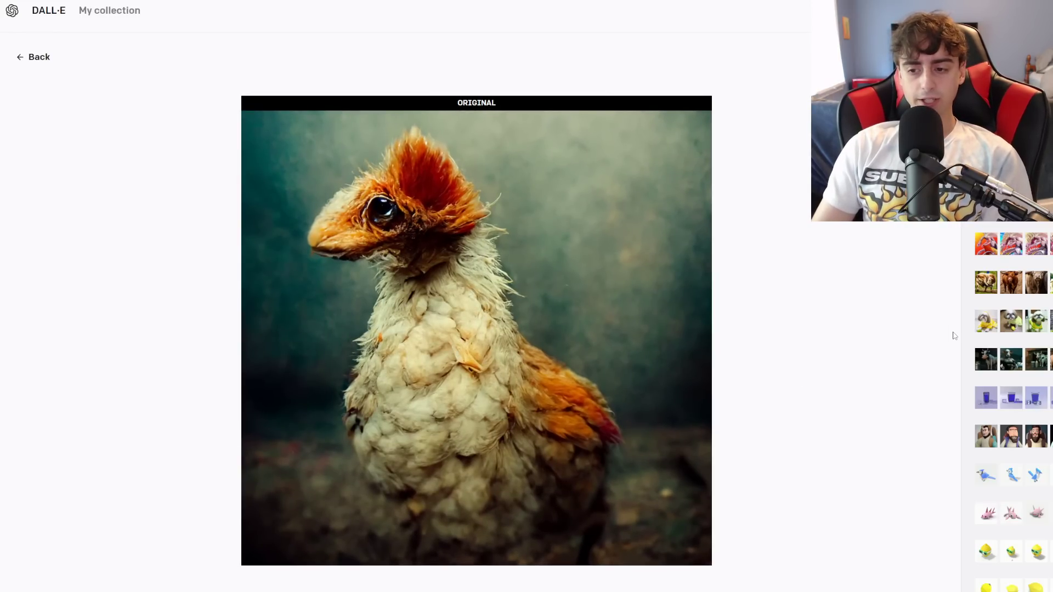
{"action": "left_click", "coordinate": [939, 339]}
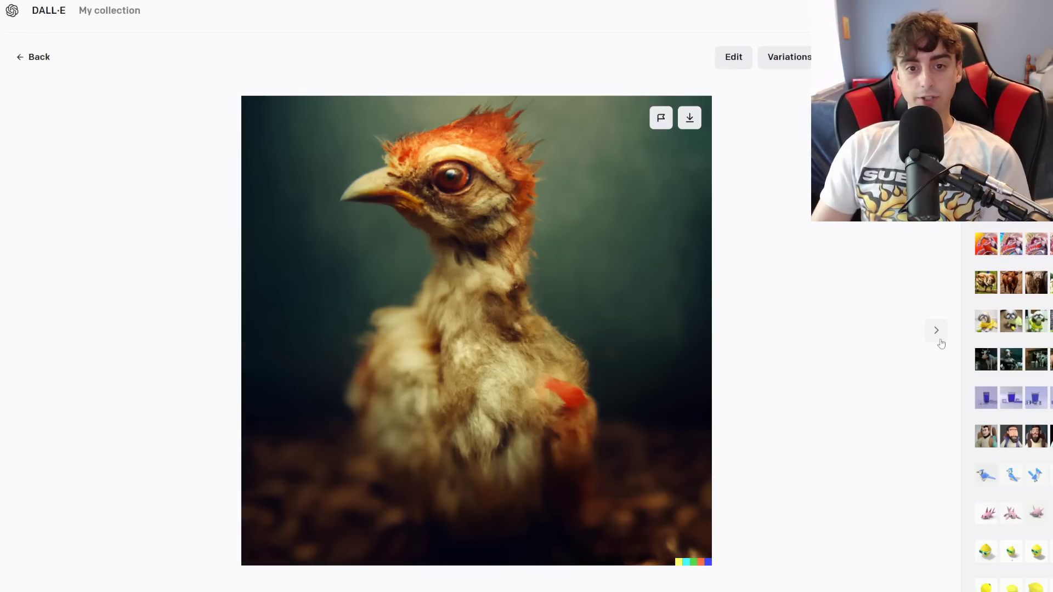
{"action": "left_click", "coordinate": [941, 344]}
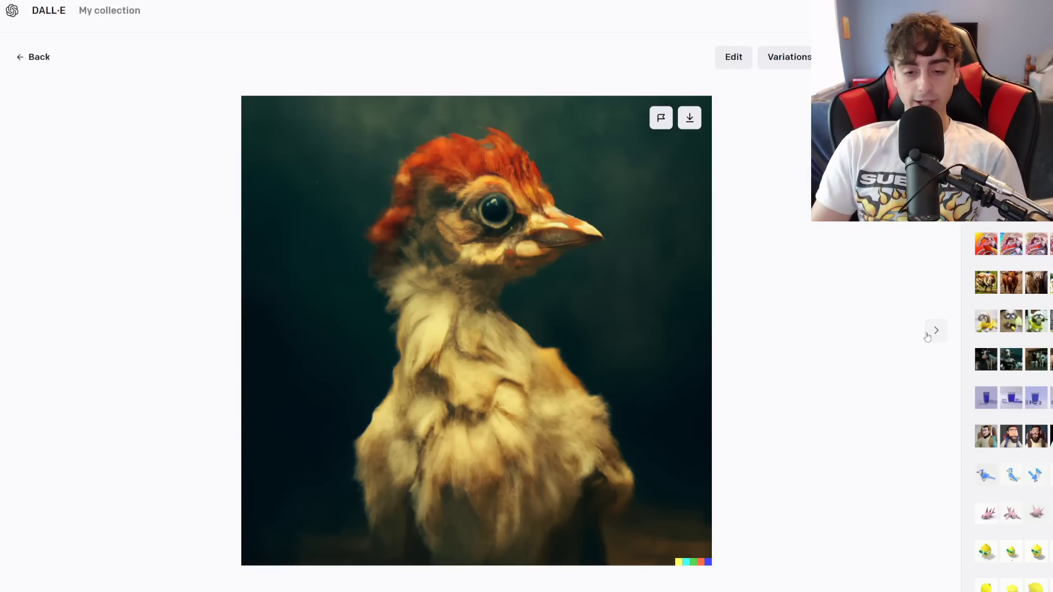
{"action": "left_click", "coordinate": [937, 332]}
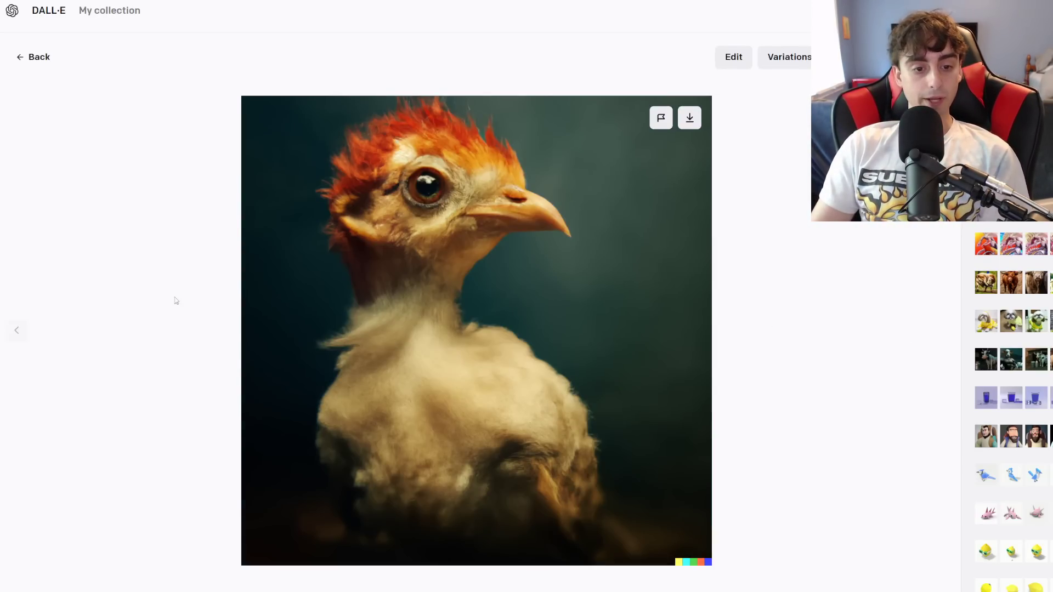
{"action": "left_click", "coordinate": [10, 333]}
{"action": "left_click", "coordinate": [10, 333]}
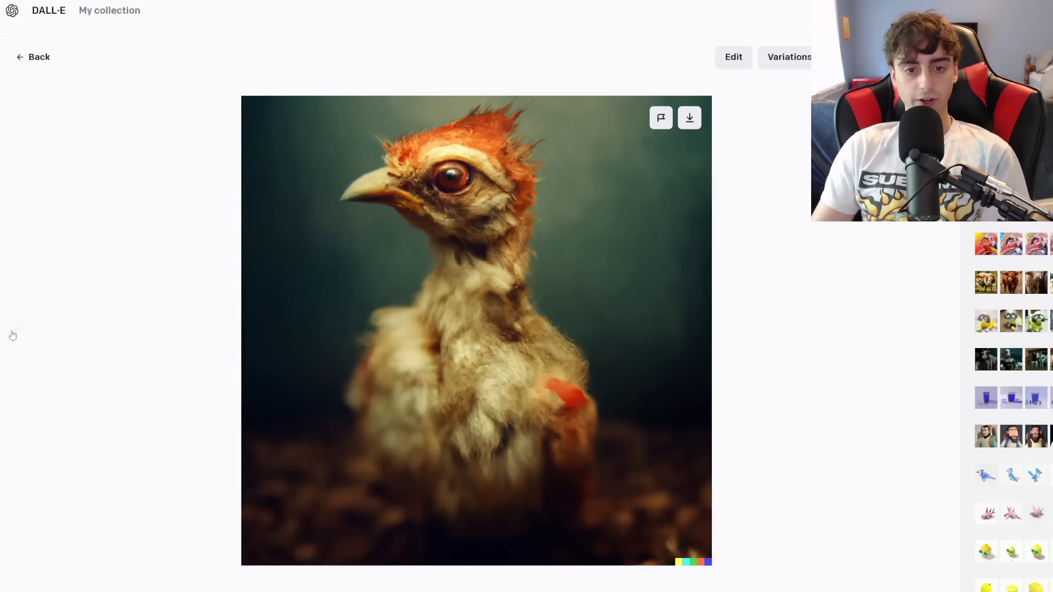
{"action": "left_click", "coordinate": [10, 334]}
{"action": "left_click", "coordinate": [35, 57]}
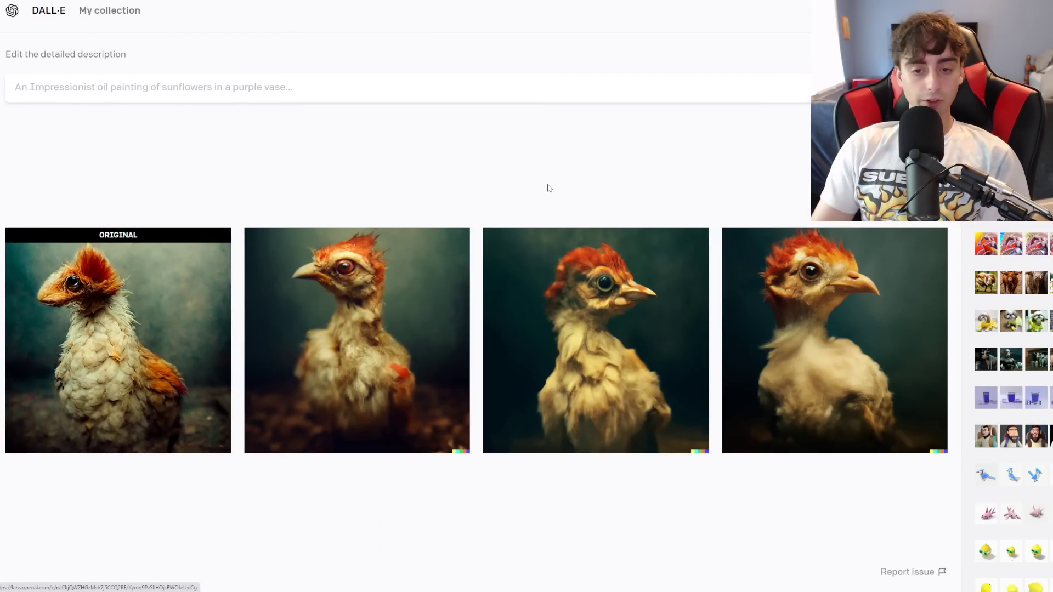
Go through the enlarged bird variations again, switching back to the original to compare plumage, beak and eyes
{"action": "left_click", "coordinate": [465, 241]}
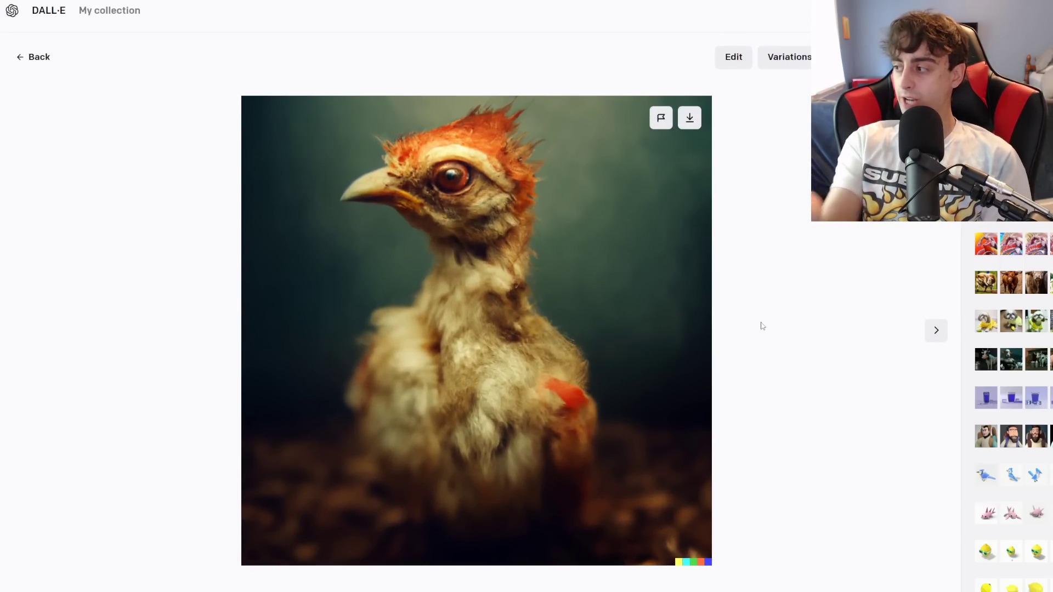
{"action": "left_click", "coordinate": [937, 331]}
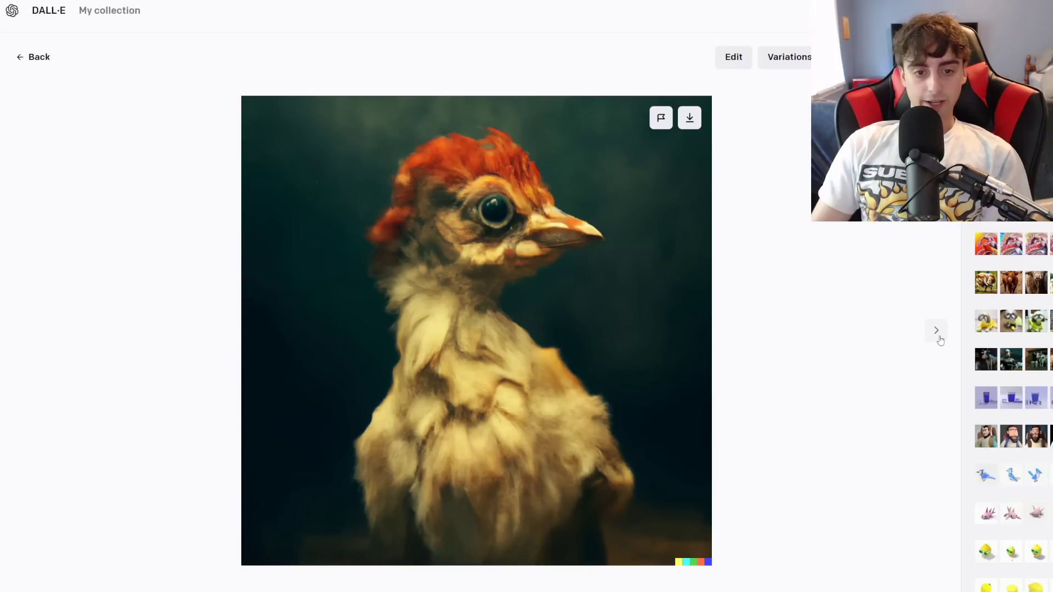
{"action": "left_click", "coordinate": [939, 340]}
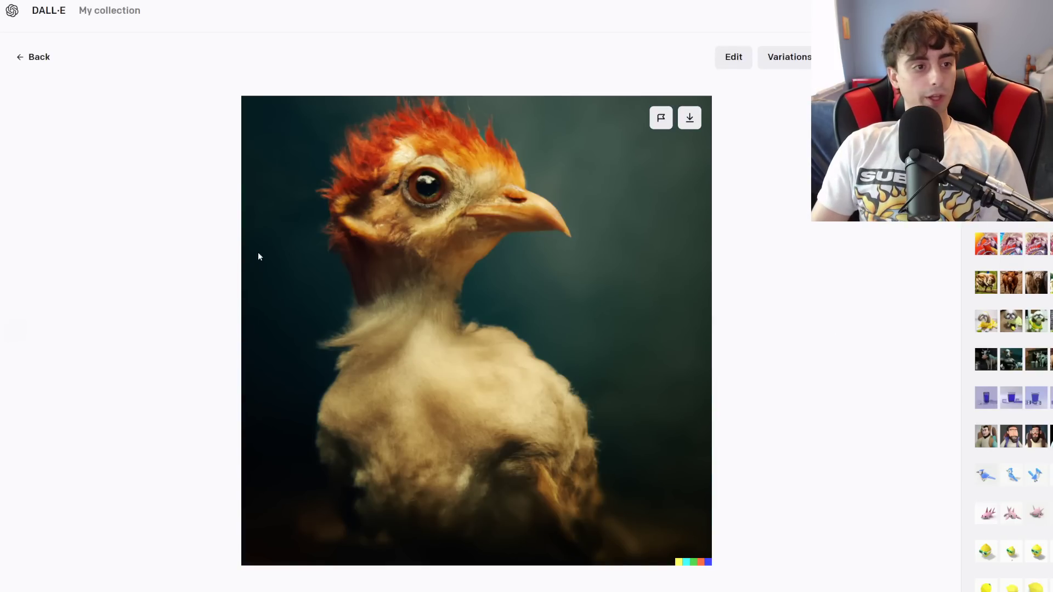
{"action": "left_click", "coordinate": [21, 340]}
{"action": "left_click", "coordinate": [15, 339]}
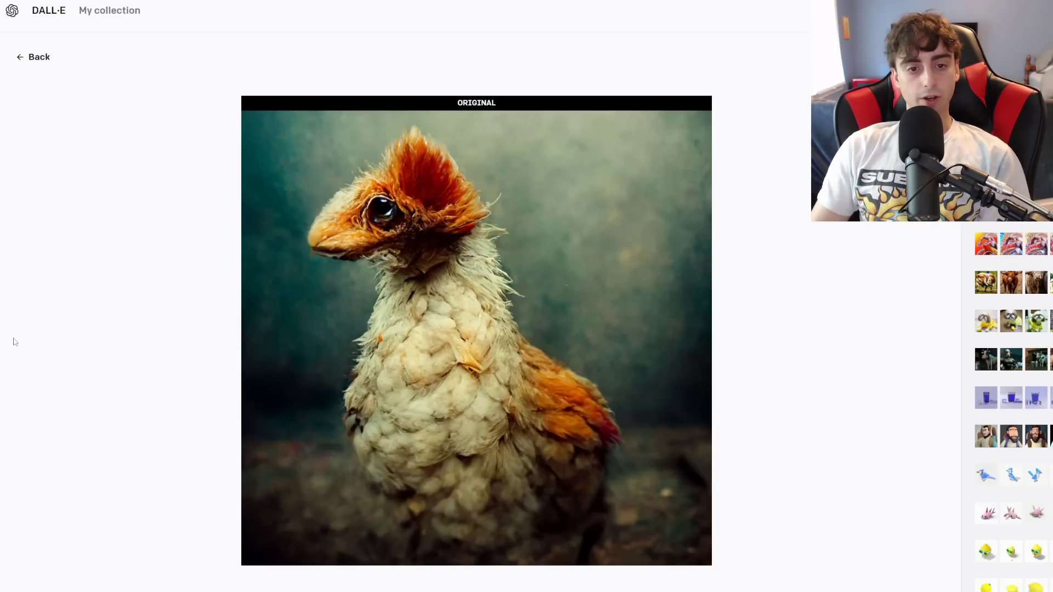
{"action": "left_click", "coordinate": [934, 335]}
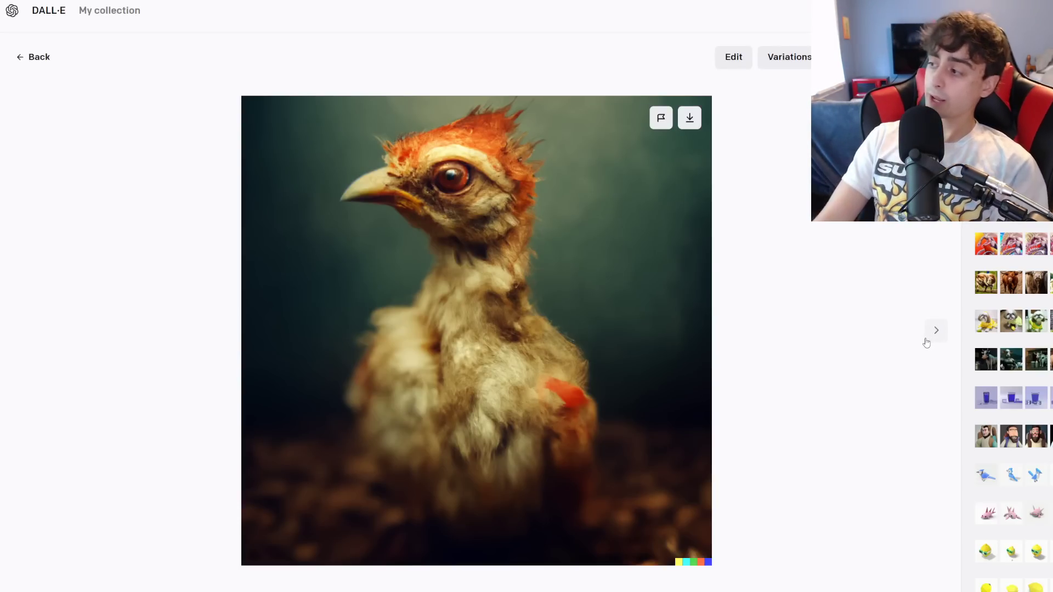
{"action": "left_click", "coordinate": [21, 335]}
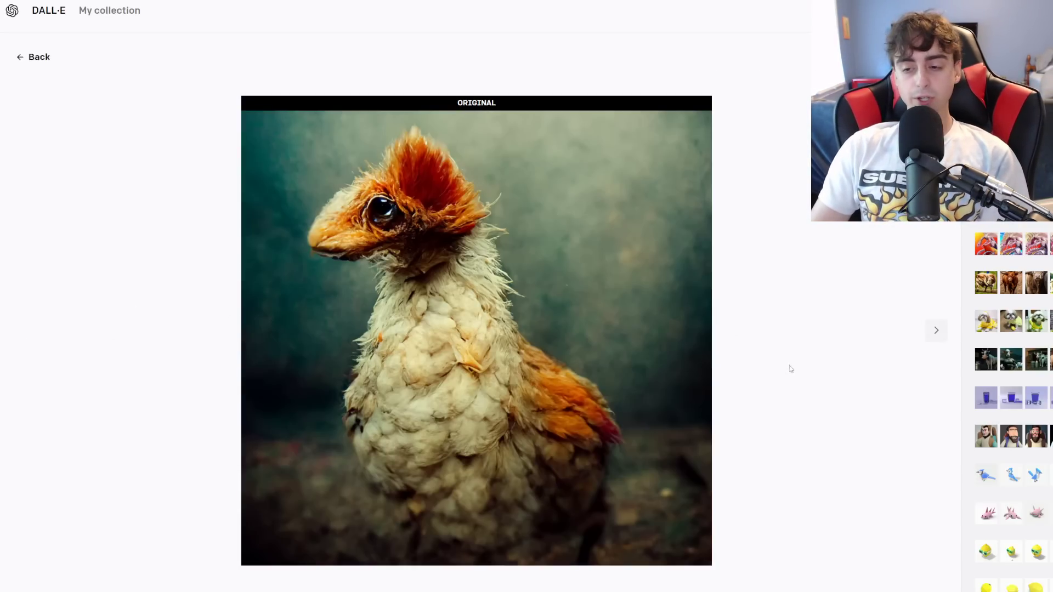
{"action": "left_click", "coordinate": [928, 343]}
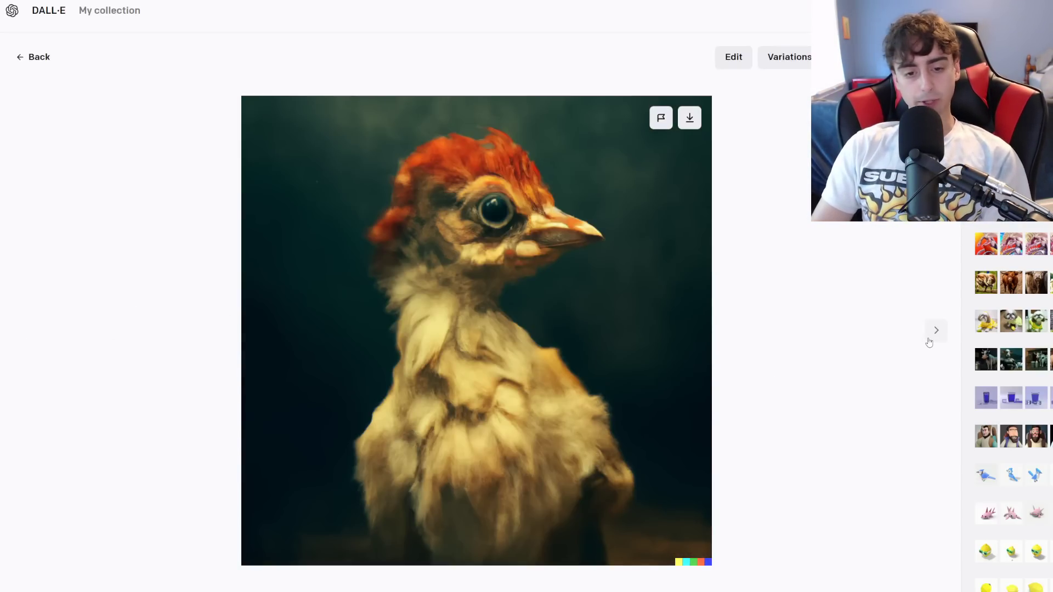
{"action": "left_click", "coordinate": [931, 329]}
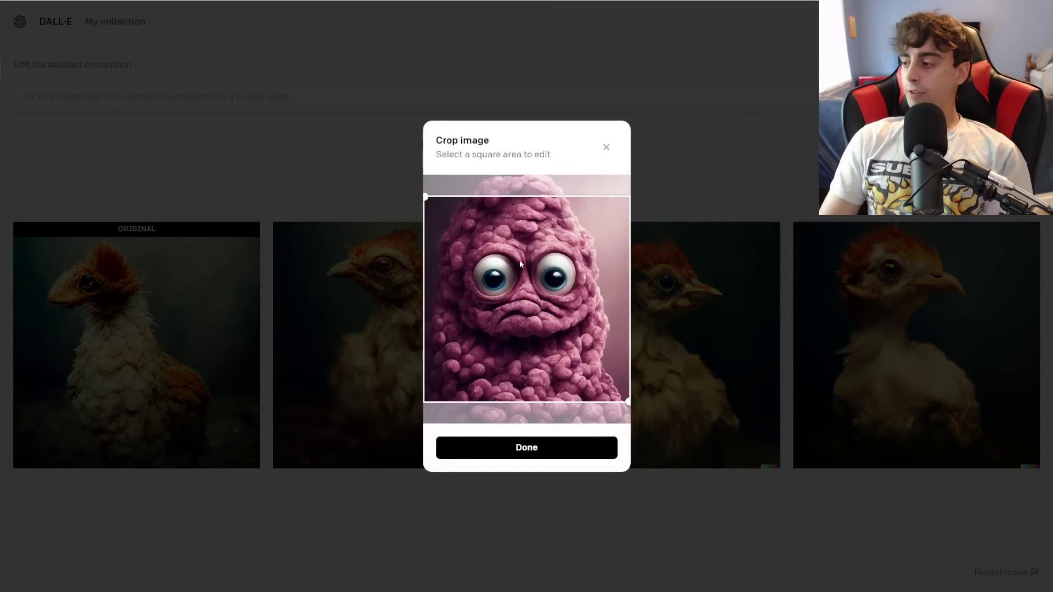
Shift the square crop of the pink lumpy creature image slightly upward, accept it and generate variations
{"action": "left_click_drag", "start_coordinate": [496, 301], "coordinate": [560, 278]}
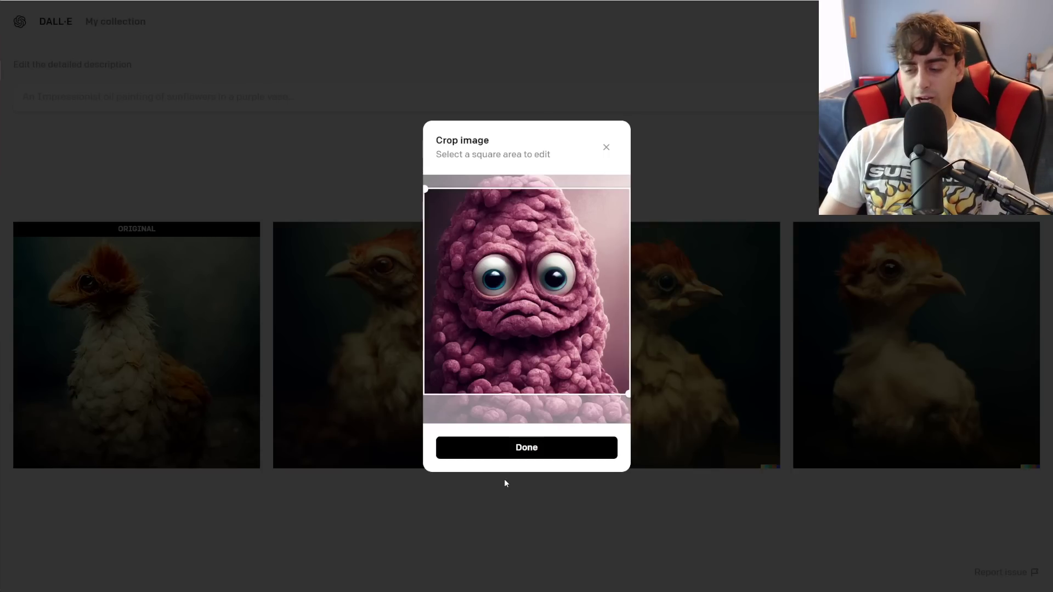
{"action": "left_click", "coordinate": [549, 454]}
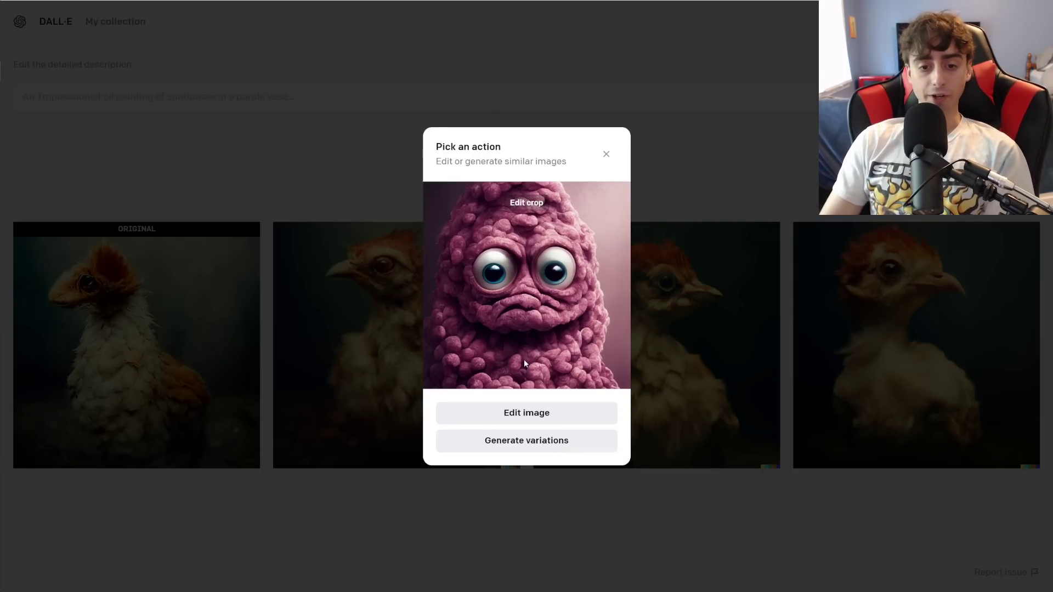
{"action": "left_click", "coordinate": [548, 444]}
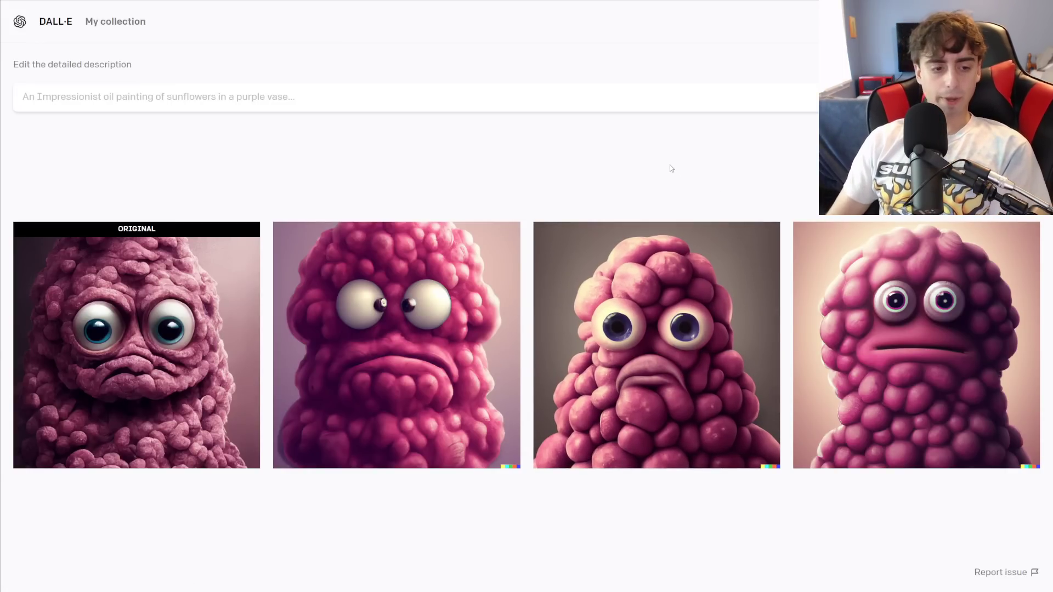
Compare the enlarged original pink creature with each of its three variations and return to the results overview
{"action": "left_click", "coordinate": [185, 350]}
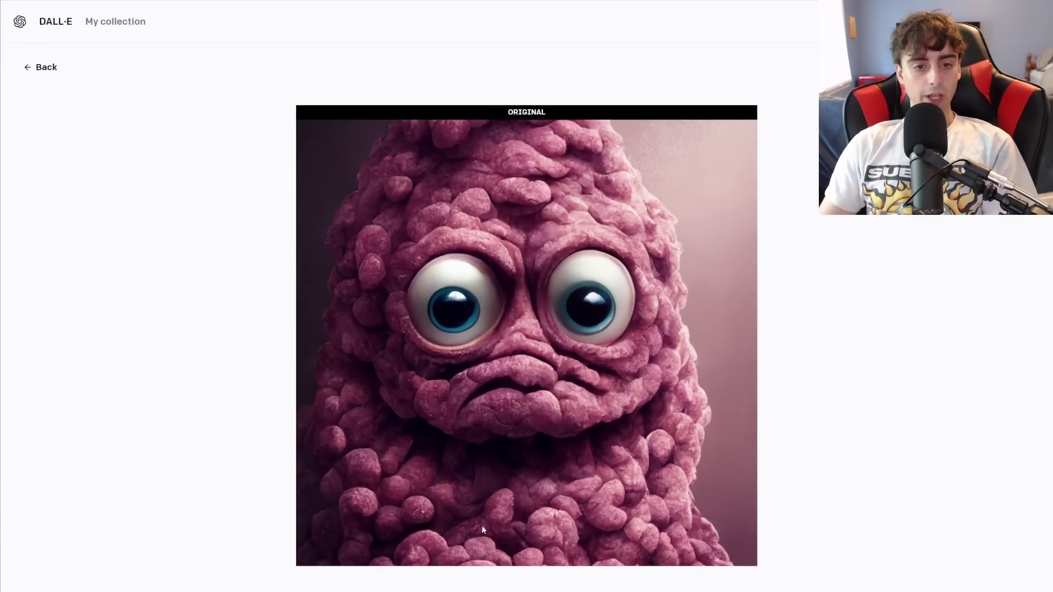
{"action": "left_click", "coordinate": [1028, 335]}
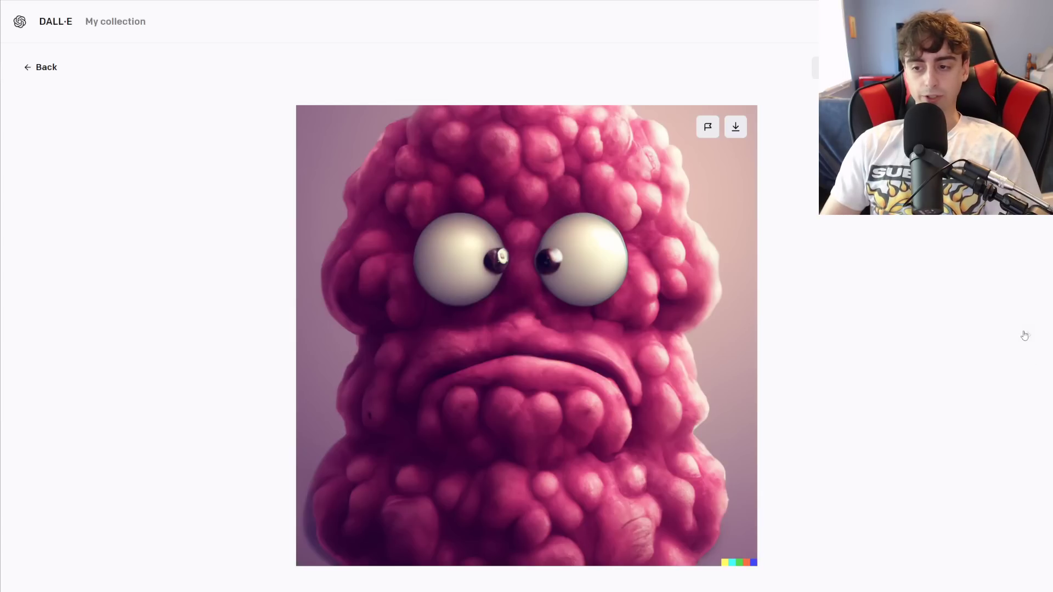
{"action": "left_click", "coordinate": [26, 345]}
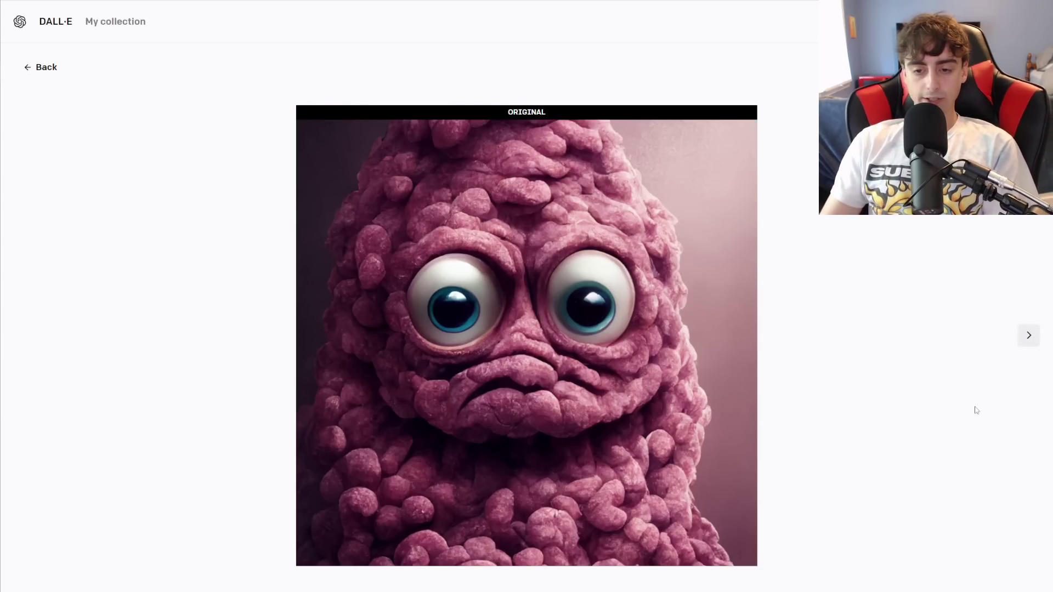
{"action": "left_click", "coordinate": [1030, 336]}
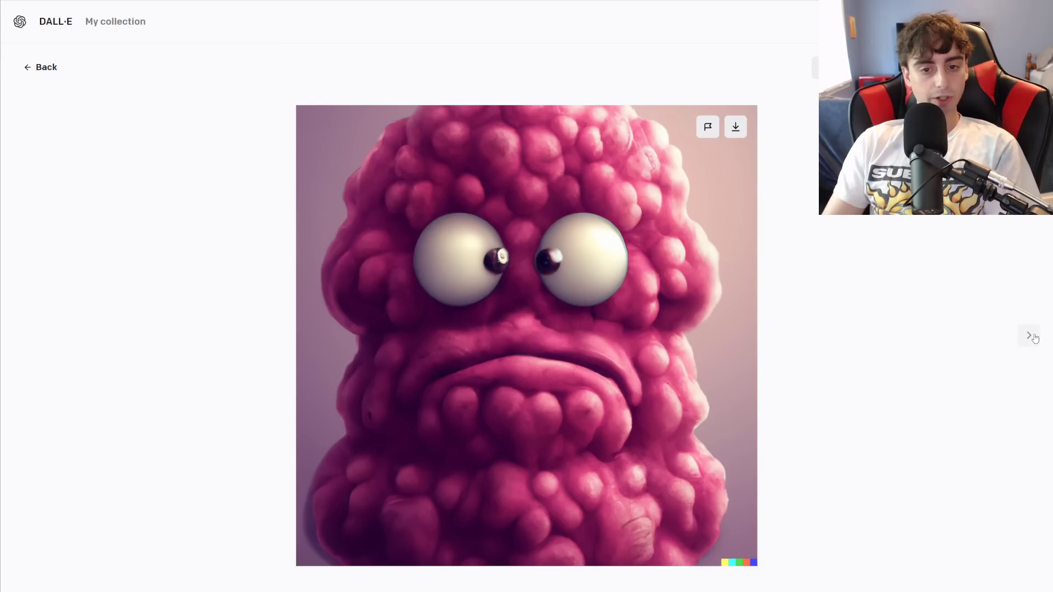
{"action": "left_click", "coordinate": [1039, 337]}
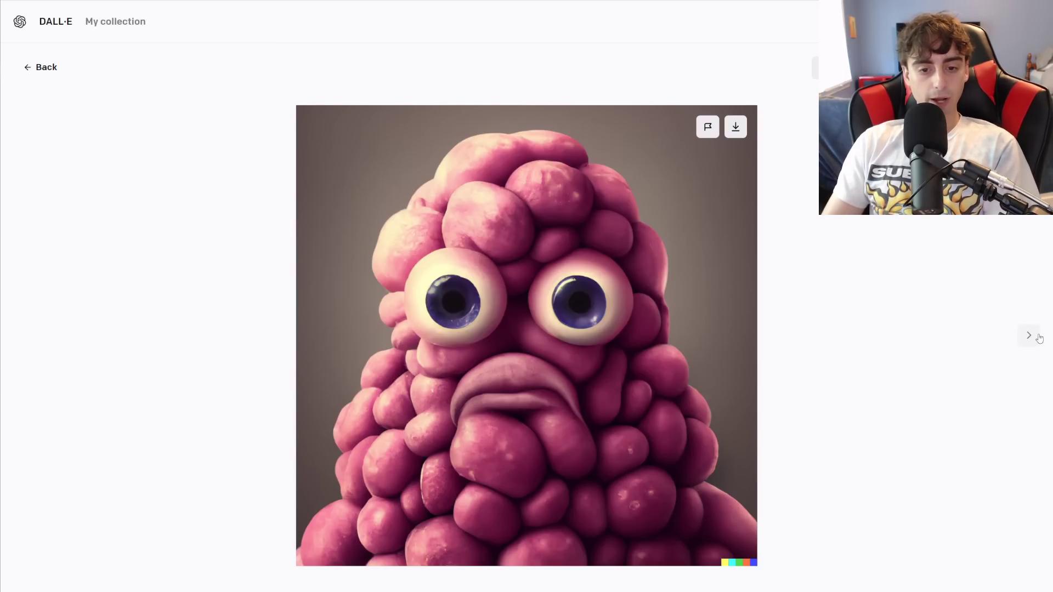
{"action": "left_click", "coordinate": [1038, 337]}
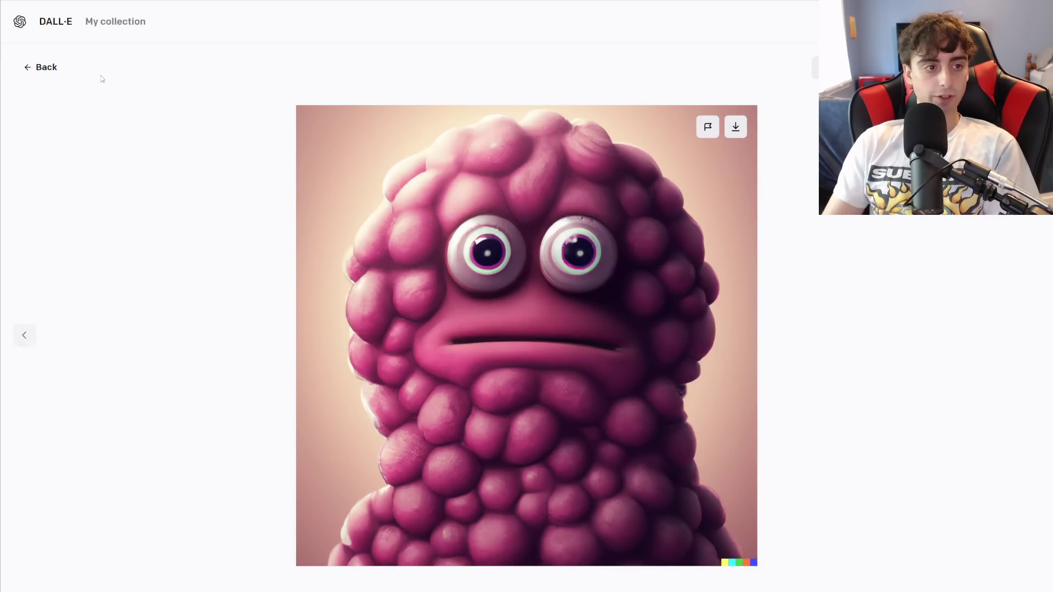
{"action": "left_click", "coordinate": [41, 67]}
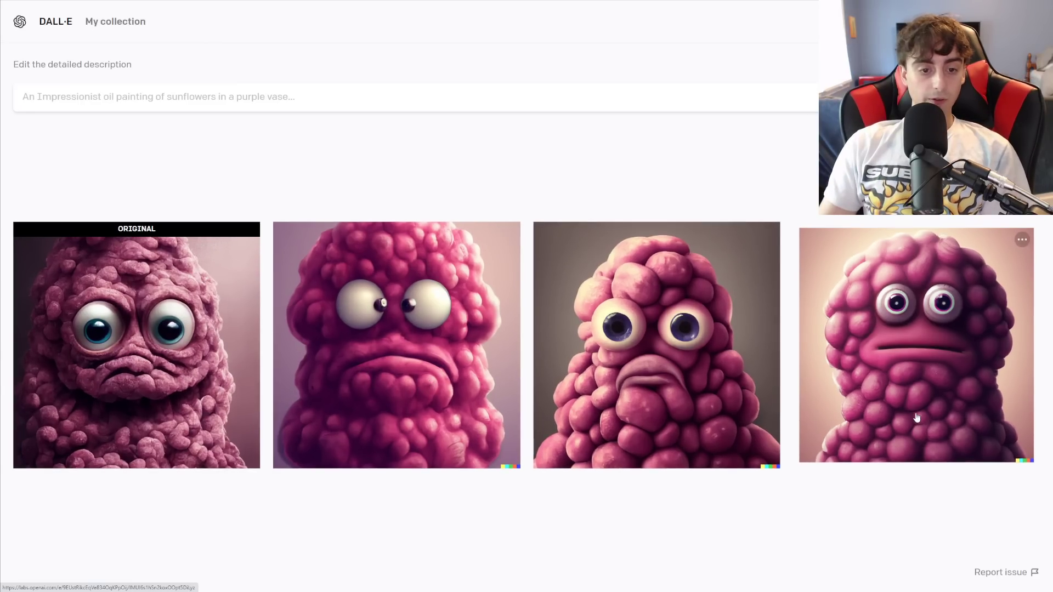
View the third and second pink creature variations enlarged once more and return to the results
{"action": "left_click", "coordinate": [889, 421]}
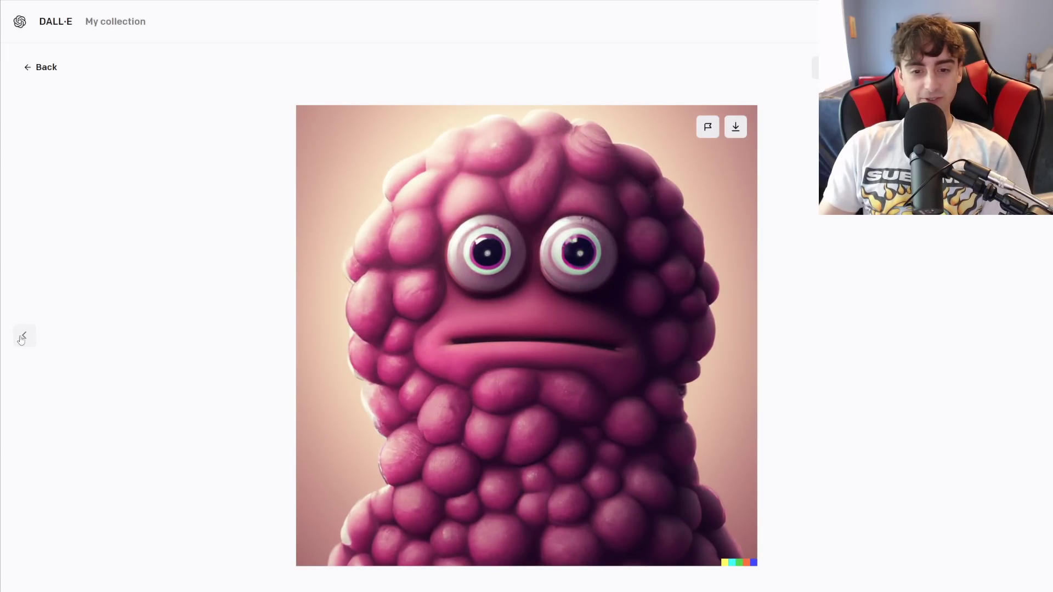
{"action": "left_click", "coordinate": [21, 338]}
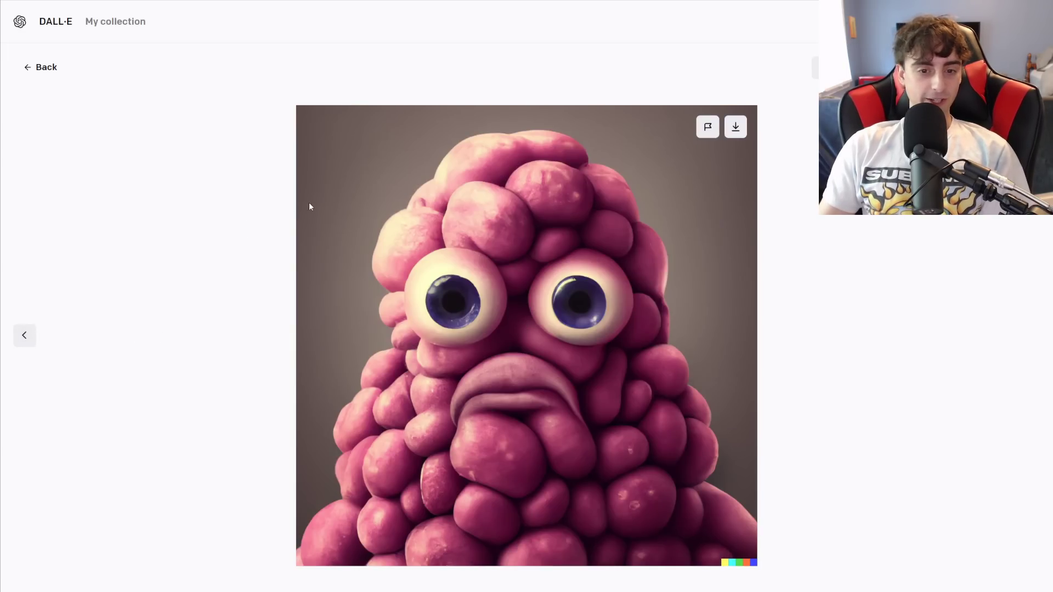
{"action": "left_click", "coordinate": [43, 67]}
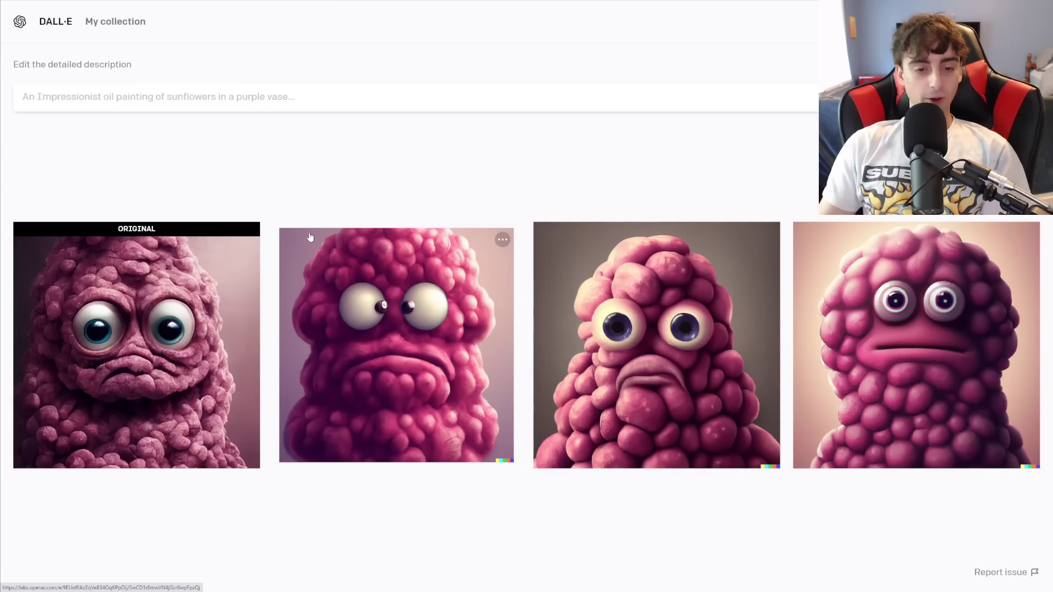
Upload the skull-faced corn cob image, accept its centred square crop and generate variations
{"action": "left_click_drag", "start_coordinate": [564, 94], "coordinate": [515, 302]}
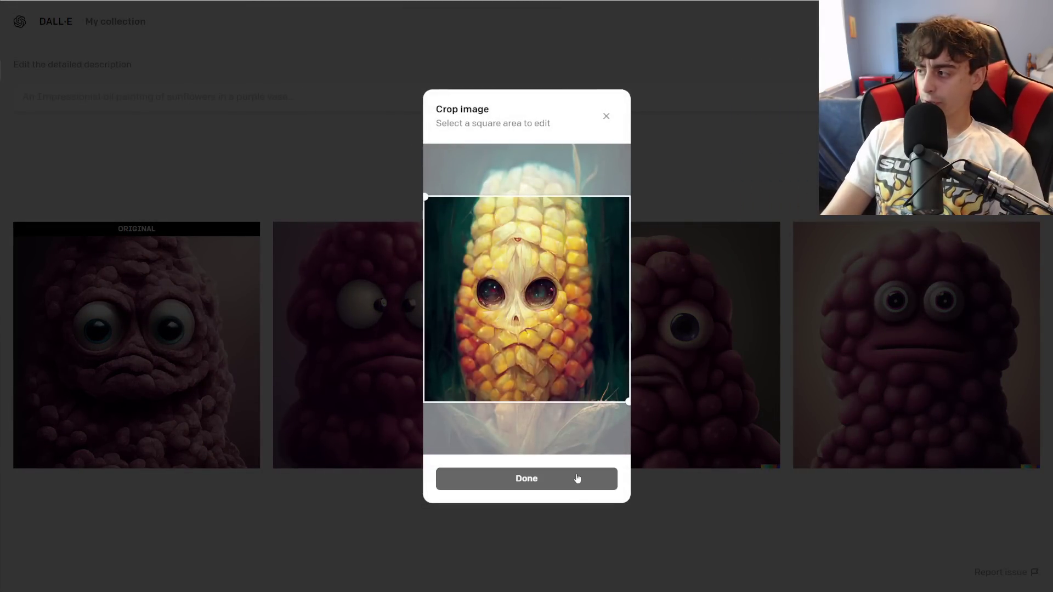
{"action": "left_click", "coordinate": [567, 477]}
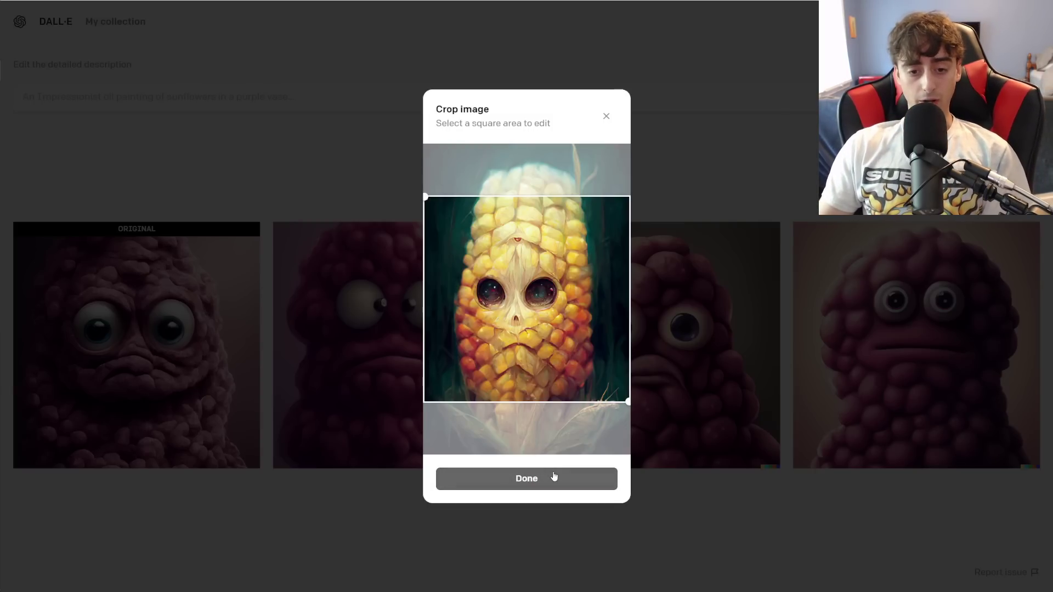
{"action": "left_click", "coordinate": [536, 480]}
{"action": "left_click", "coordinate": [560, 449]}
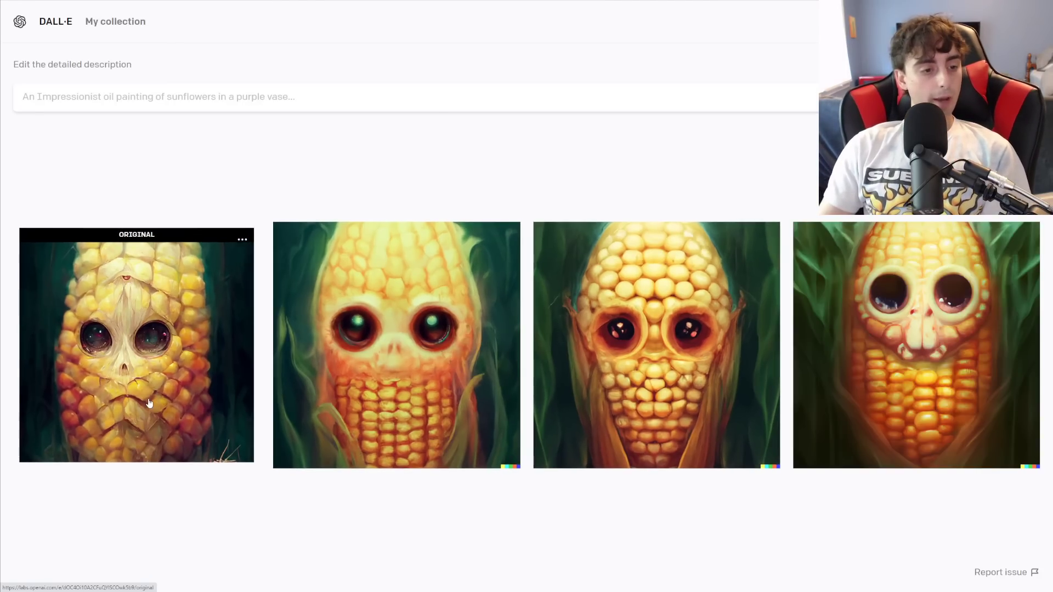
Compare the enlarged original corn cob with each of its three variations and return to the results overview
{"action": "left_click", "coordinate": [149, 403]}
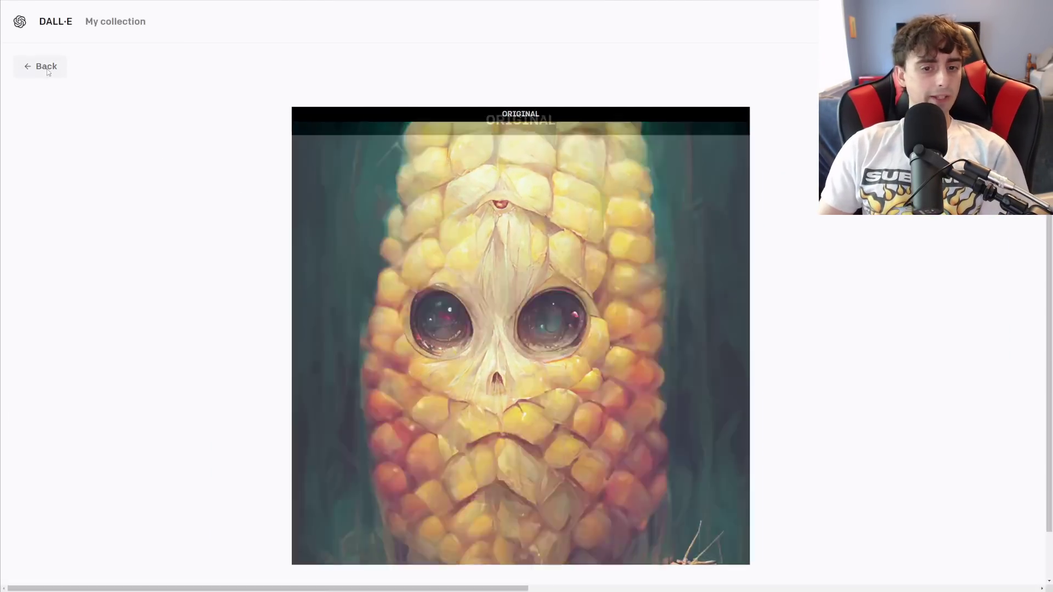
{"action": "left_click", "coordinate": [44, 66]}
{"action": "left_click", "coordinate": [510, 356]}
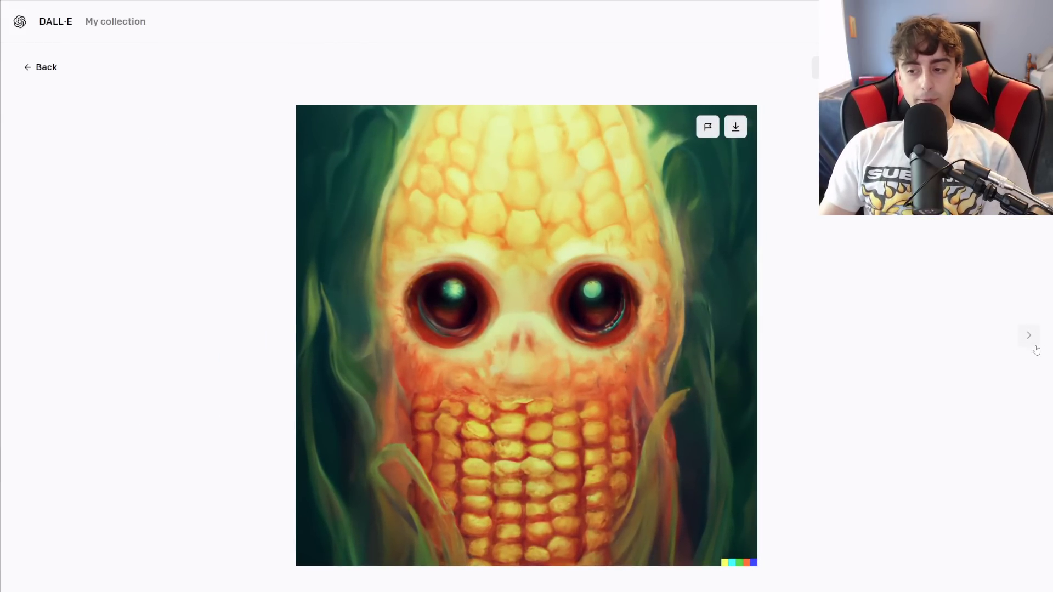
{"action": "left_click", "coordinate": [1035, 341]}
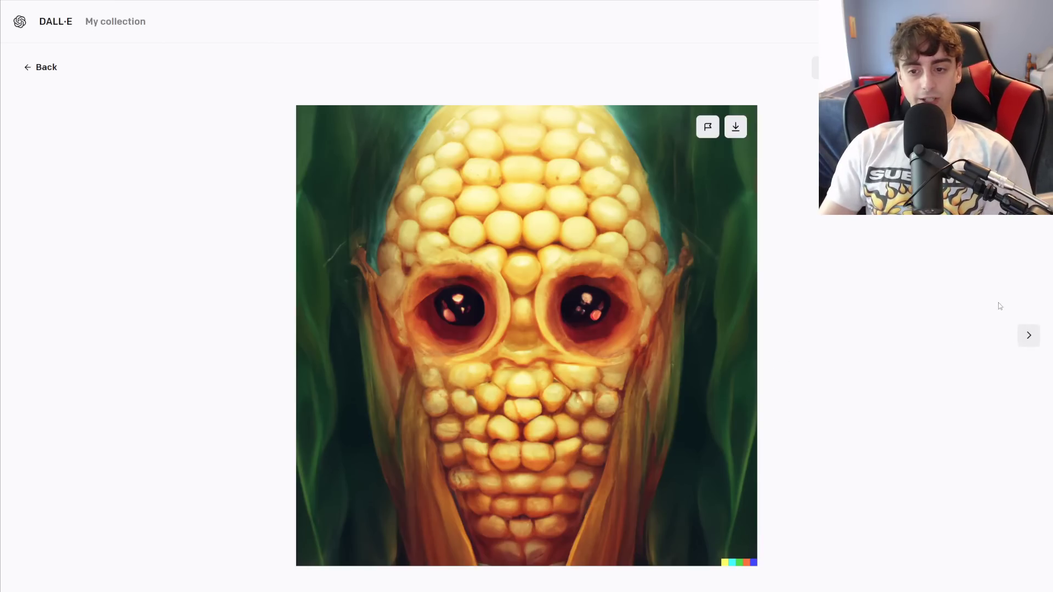
{"action": "left_click", "coordinate": [1024, 336]}
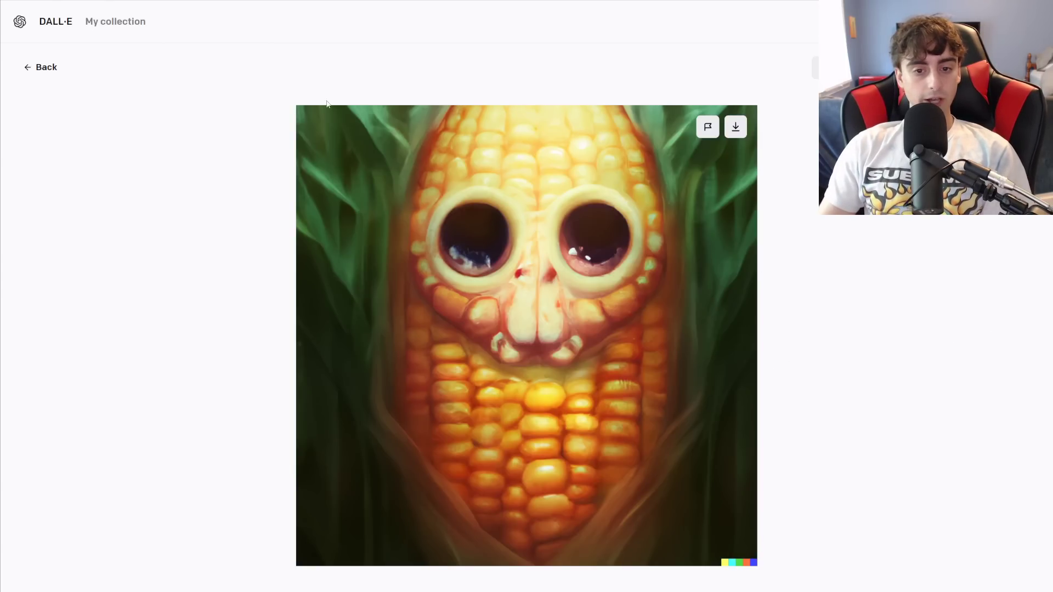
{"action": "left_click", "coordinate": [43, 66]}
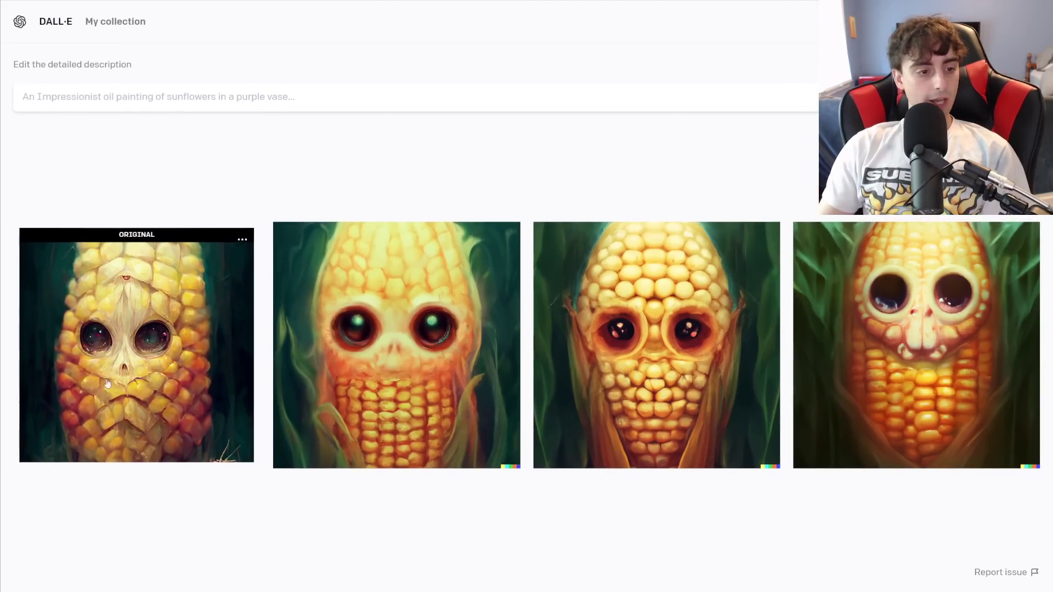
View the original corn cob enlarged again before and after its third variation, returning to the results
{"action": "left_click", "coordinate": [109, 366]}
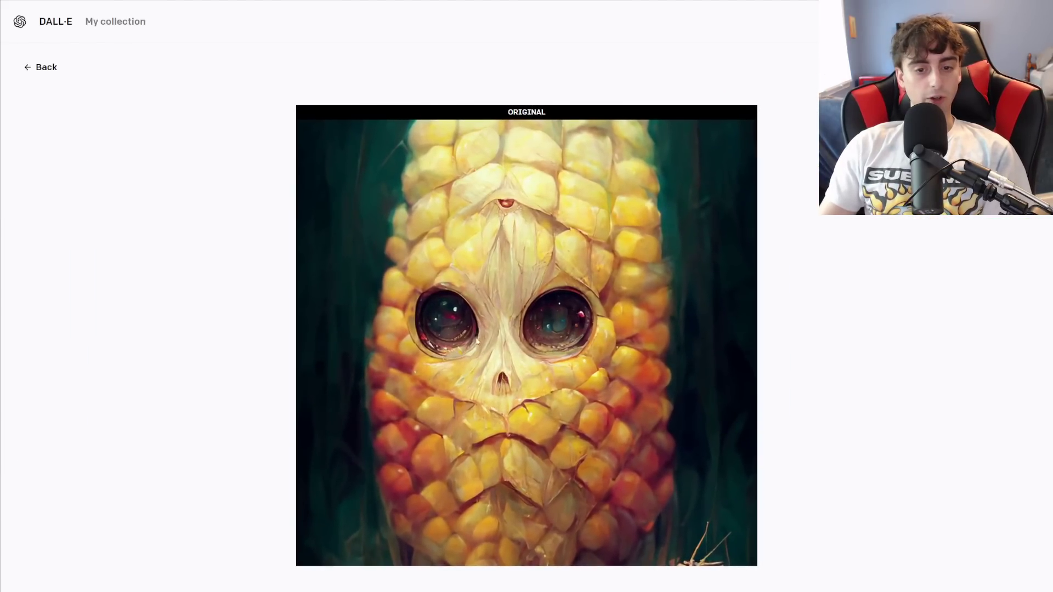
{"action": "left_click", "coordinate": [31, 75]}
{"action": "left_click", "coordinate": [540, 344]}
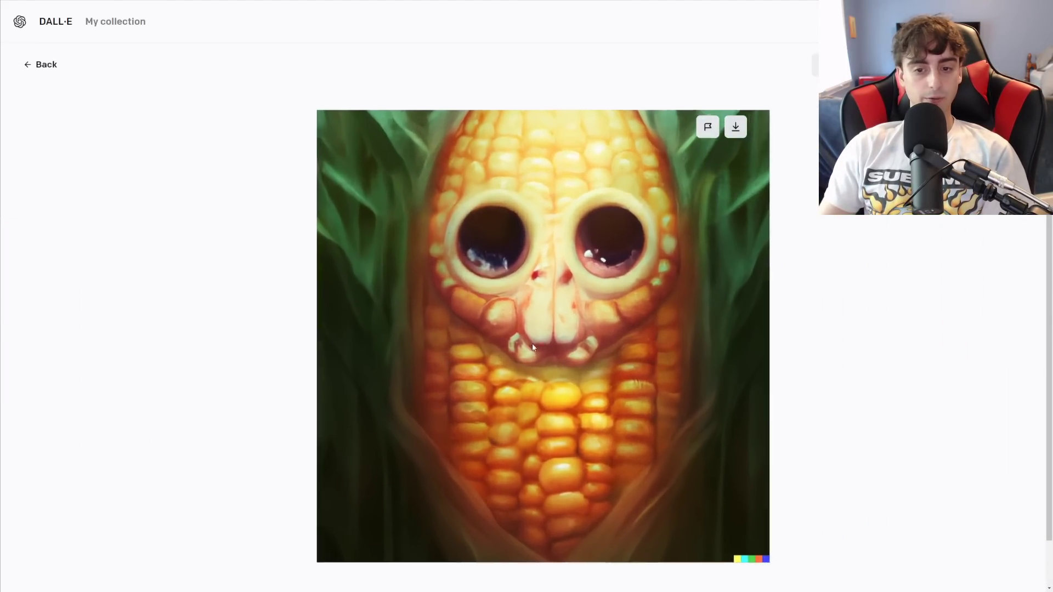
{"action": "left_click", "coordinate": [48, 66]}
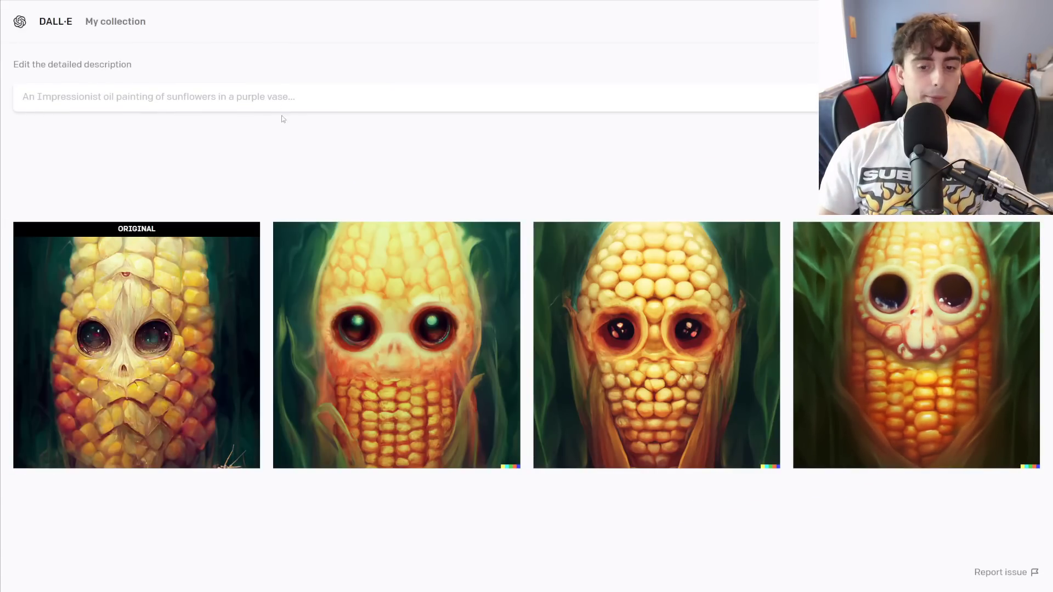
{"action": "left_click", "coordinate": [130, 376]}
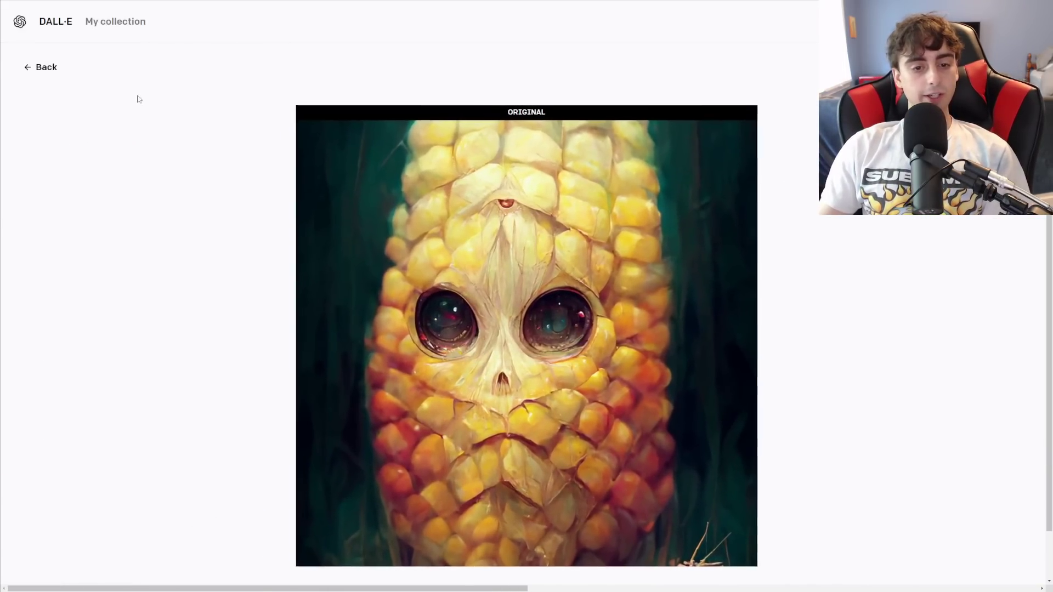
{"action": "left_click", "coordinate": [42, 67]}
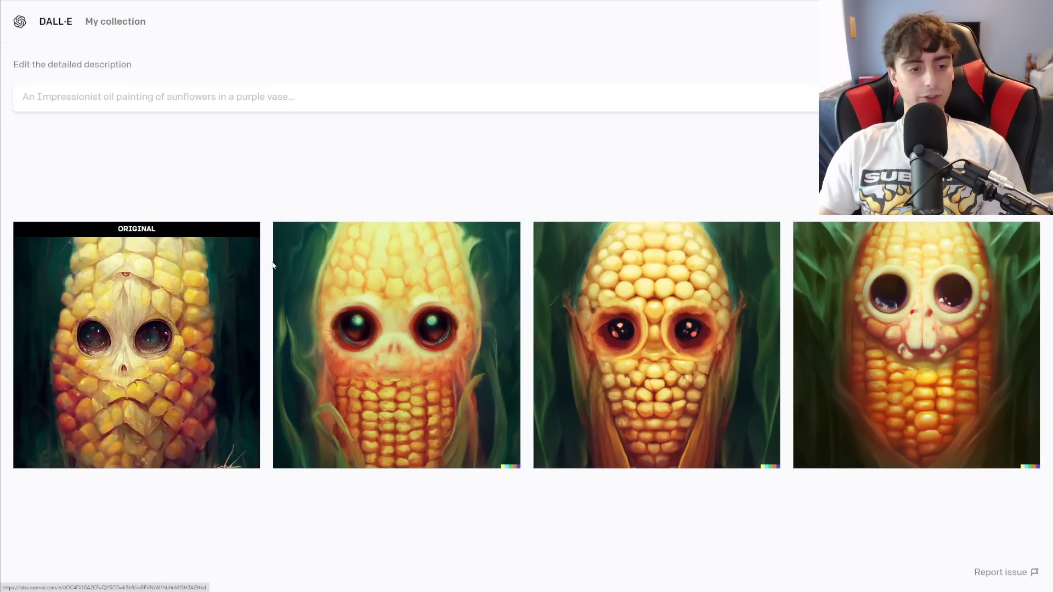
Upload the round lemon face image with the green leaf, keep the full square crop and generate variations
{"action": "key", "text": "ctrl+v"}
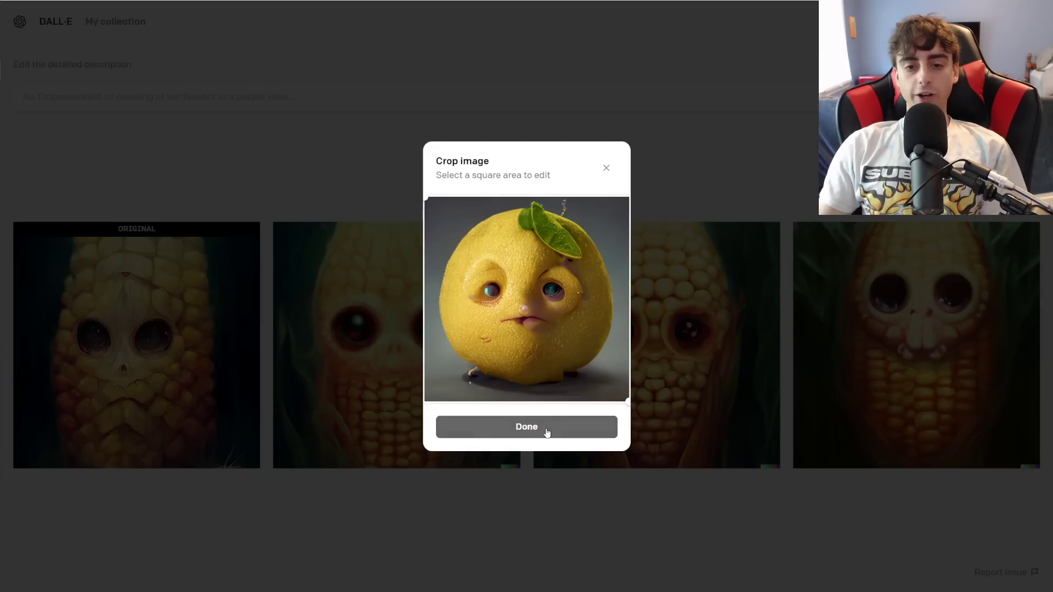
{"action": "left_click", "coordinate": [547, 433]}
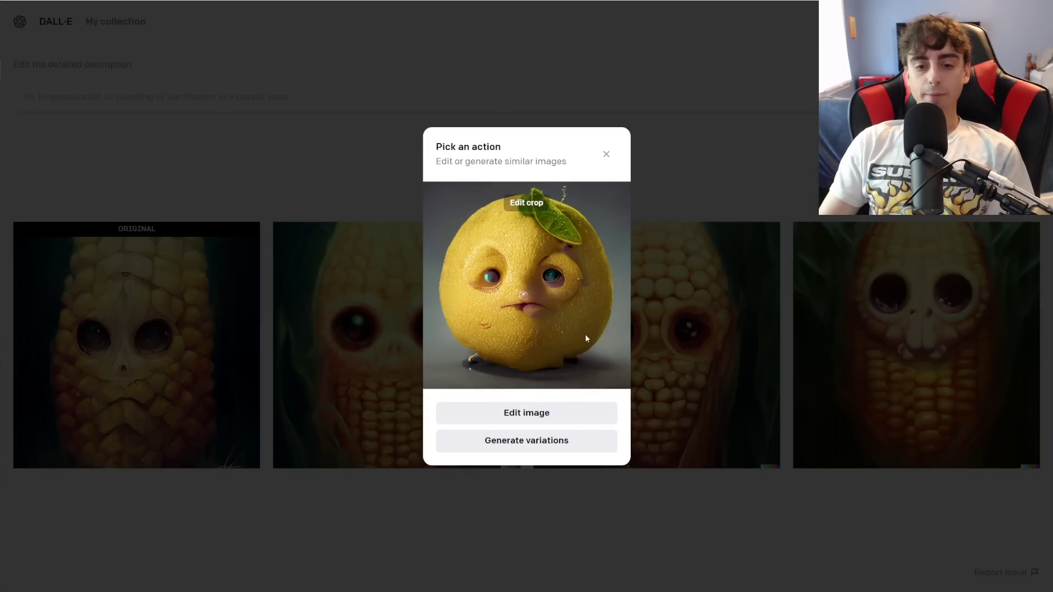
{"action": "left_click", "coordinate": [567, 448]}
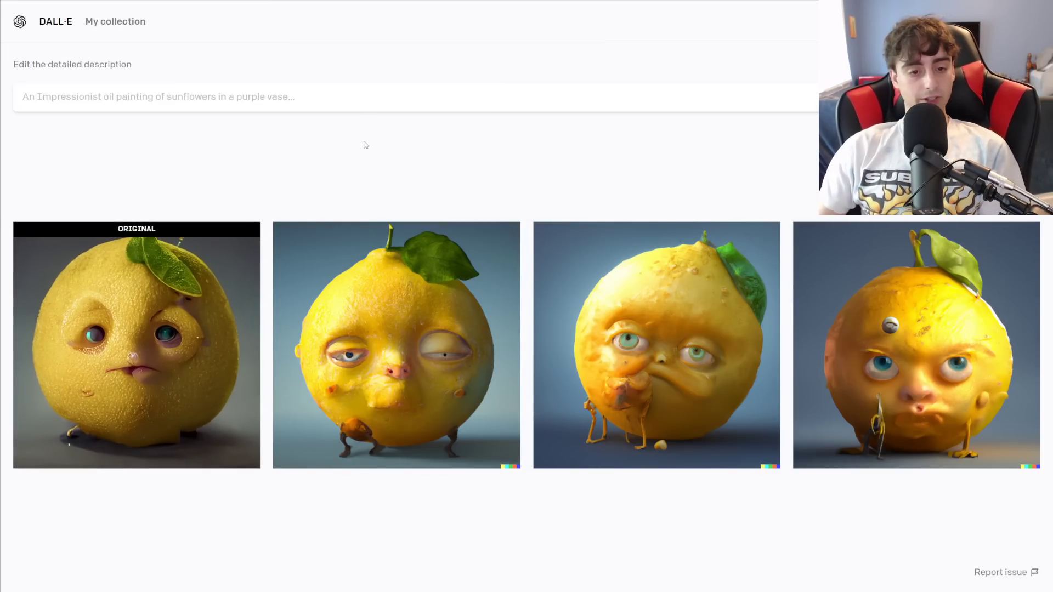
View the first two leafy lemon variations enlarged, check them against the original and return to the results
{"action": "left_click", "coordinate": [388, 275]}
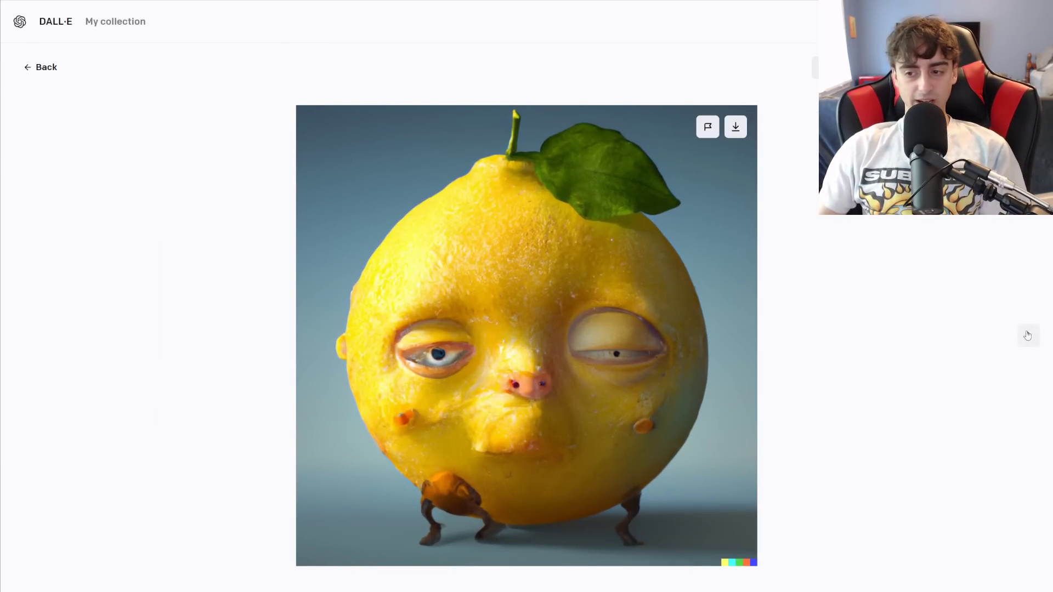
{"action": "left_click", "coordinate": [1027, 335]}
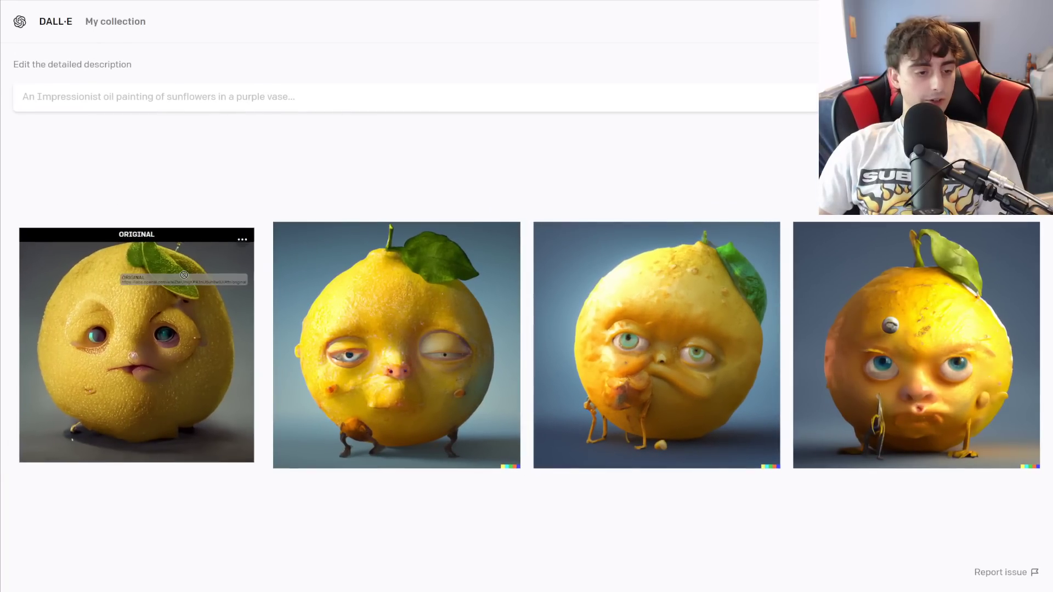
{"action": "left_click", "coordinate": [172, 271]}
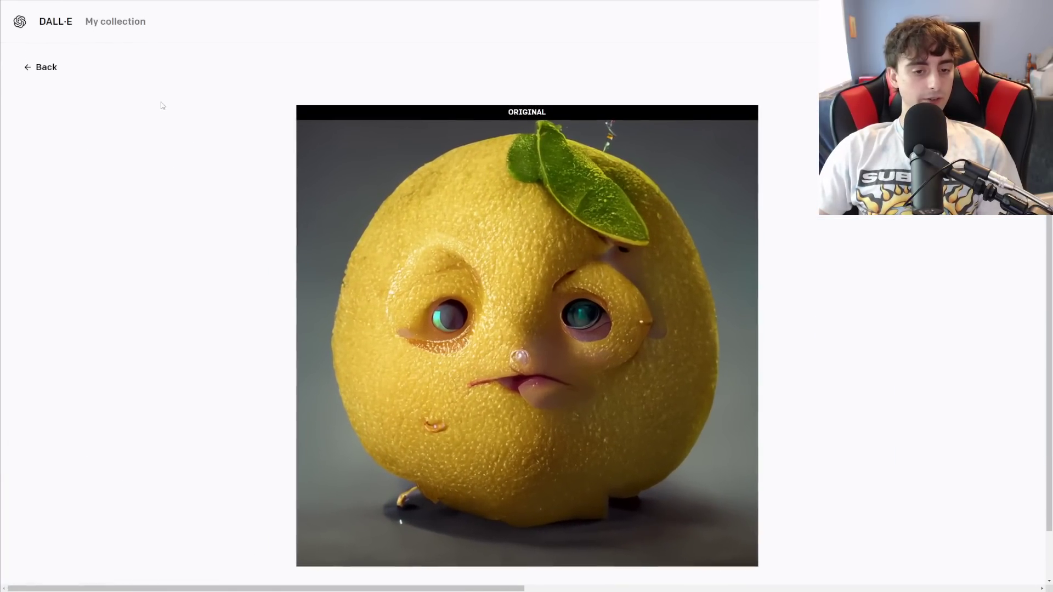
{"action": "left_click", "coordinate": [161, 106]}
Go through the enlarged leafy lemon variations from third to first, view the original again and return to the results
{"action": "left_click", "coordinate": [860, 305]}
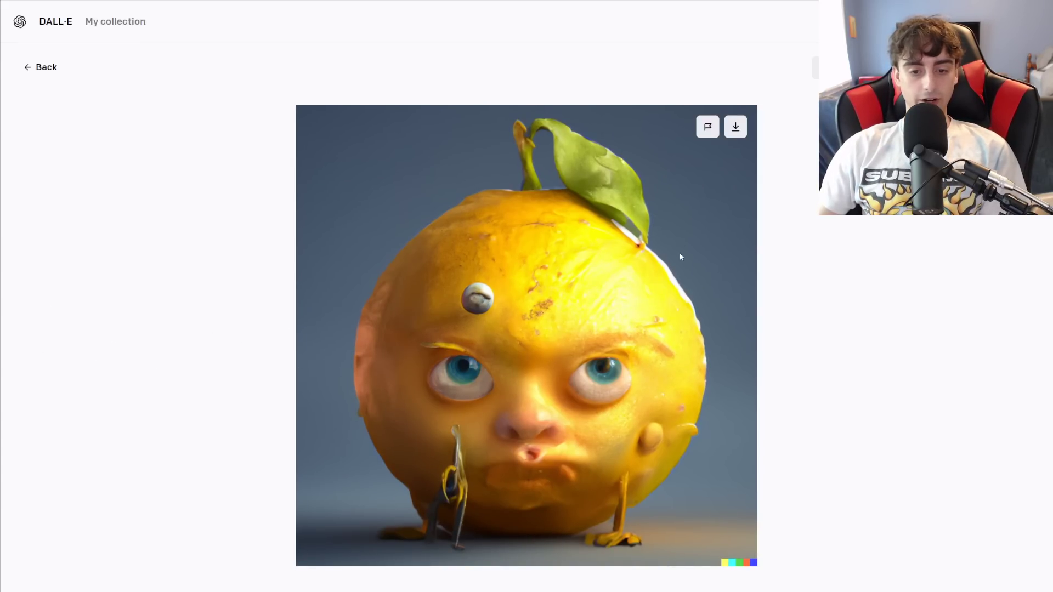
{"action": "left_click", "coordinate": [35, 345]}
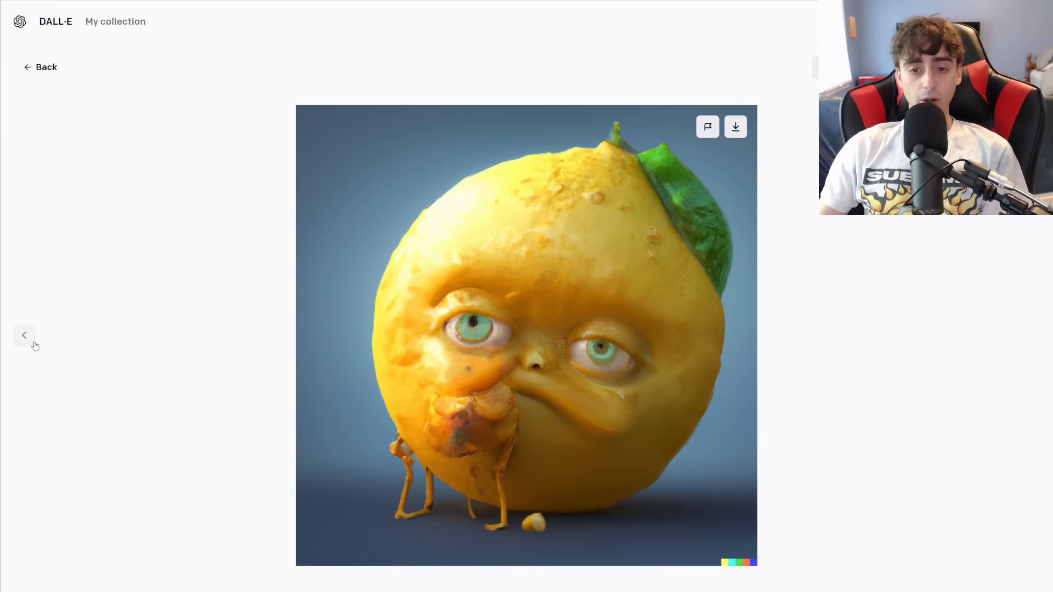
{"action": "left_click", "coordinate": [35, 346]}
{"action": "left_click", "coordinate": [38, 66]}
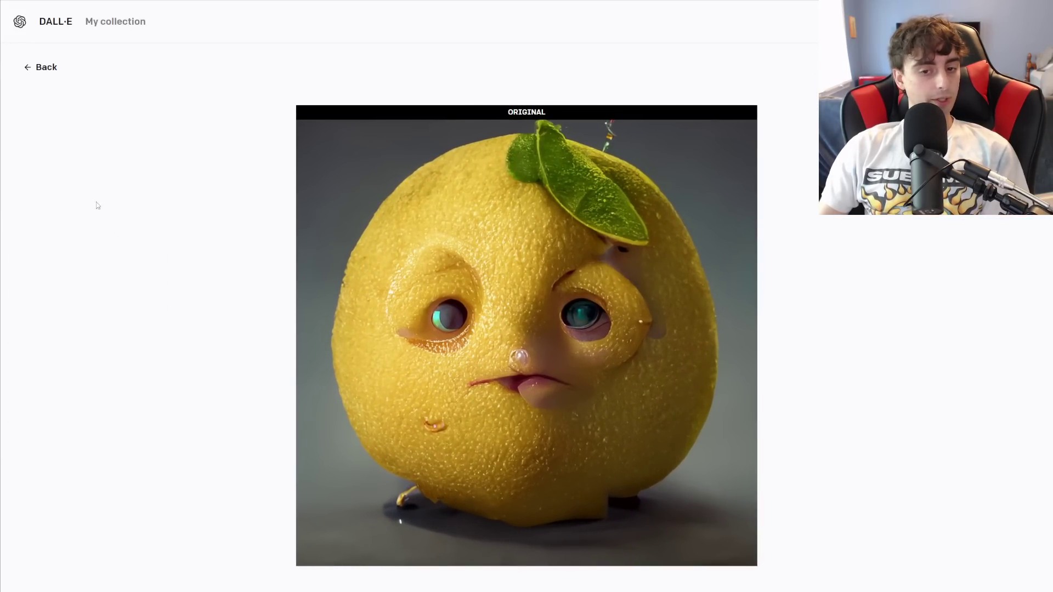
{"action": "left_click", "coordinate": [33, 67]}
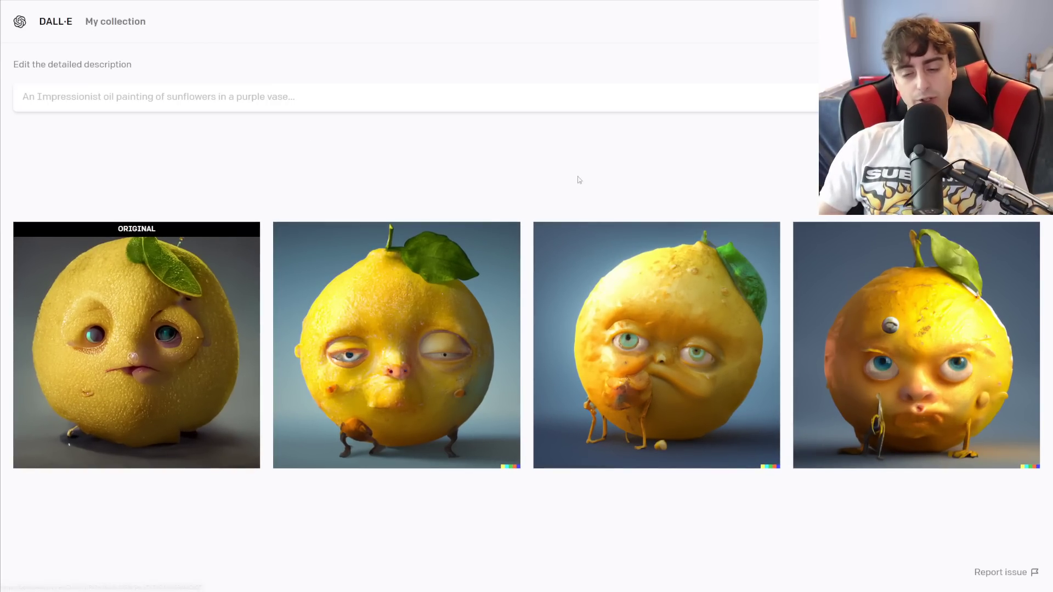
Upload the red-eyed lemon image with the small lemon beside it, keep the full crop and generate variations
{"action": "left_click_drag", "start_coordinate": [683, 195], "coordinate": [620, 234]}
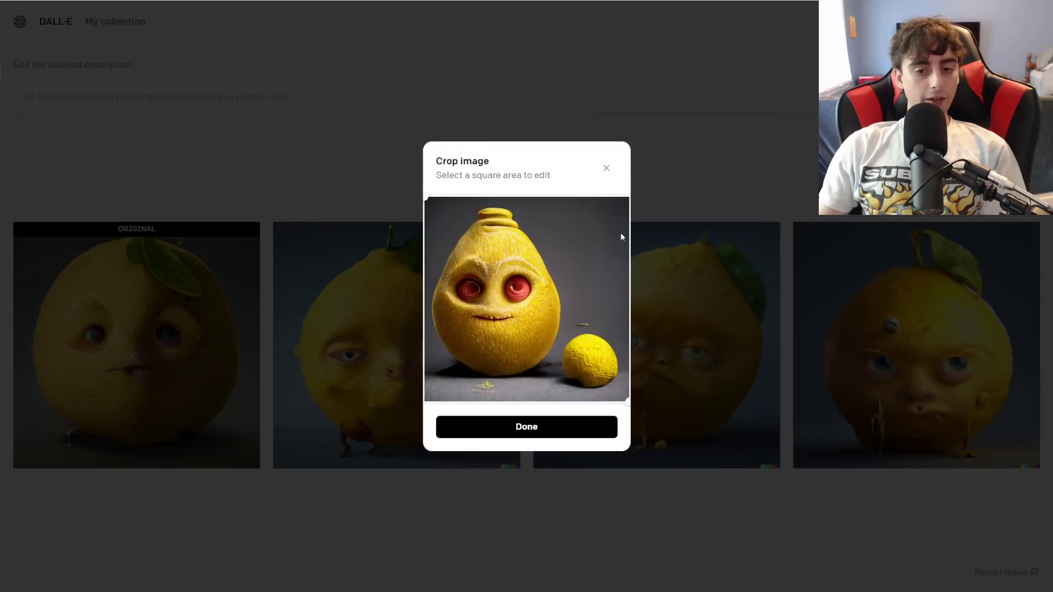
{"action": "left_click", "coordinate": [541, 437]}
{"action": "left_click", "coordinate": [556, 444]}
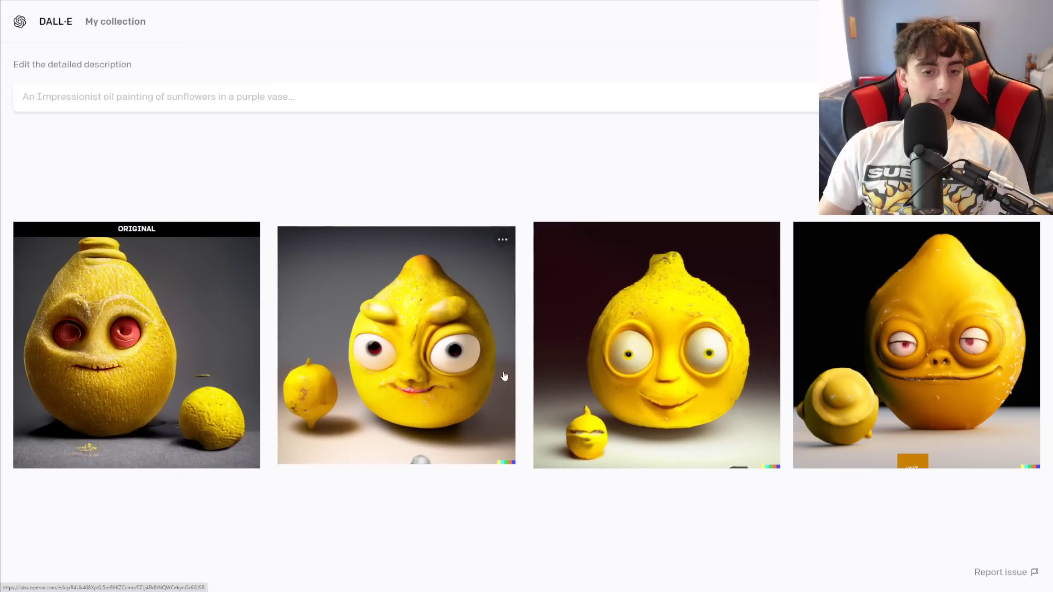
Examine the three red-eyed lemon variations enlarged, from third to first, and return to the results overview
{"action": "left_click", "coordinate": [857, 351]}
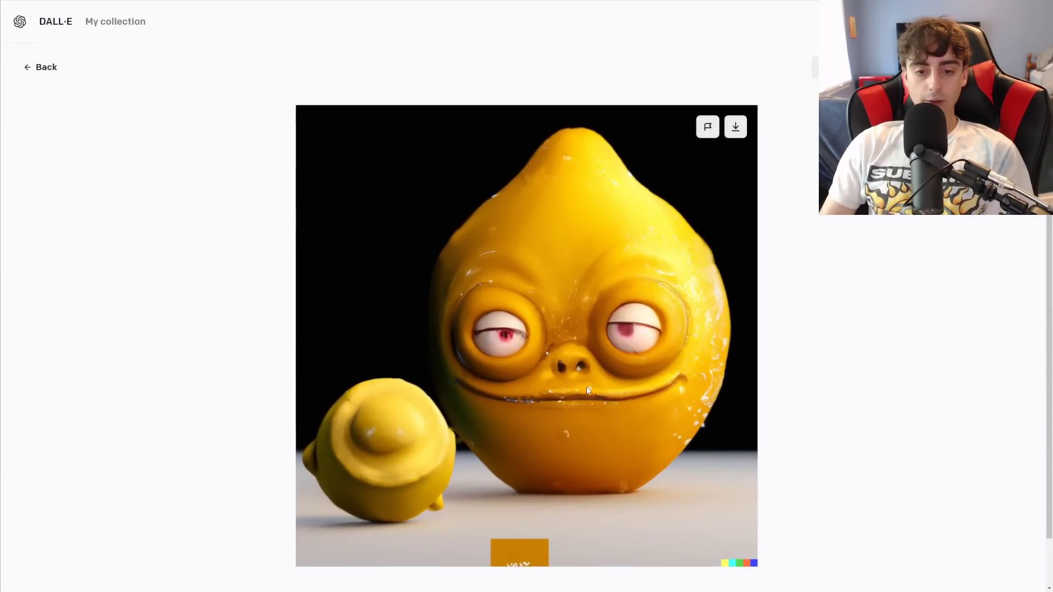
{"action": "mouse_move", "coordinate": [285, 354]}
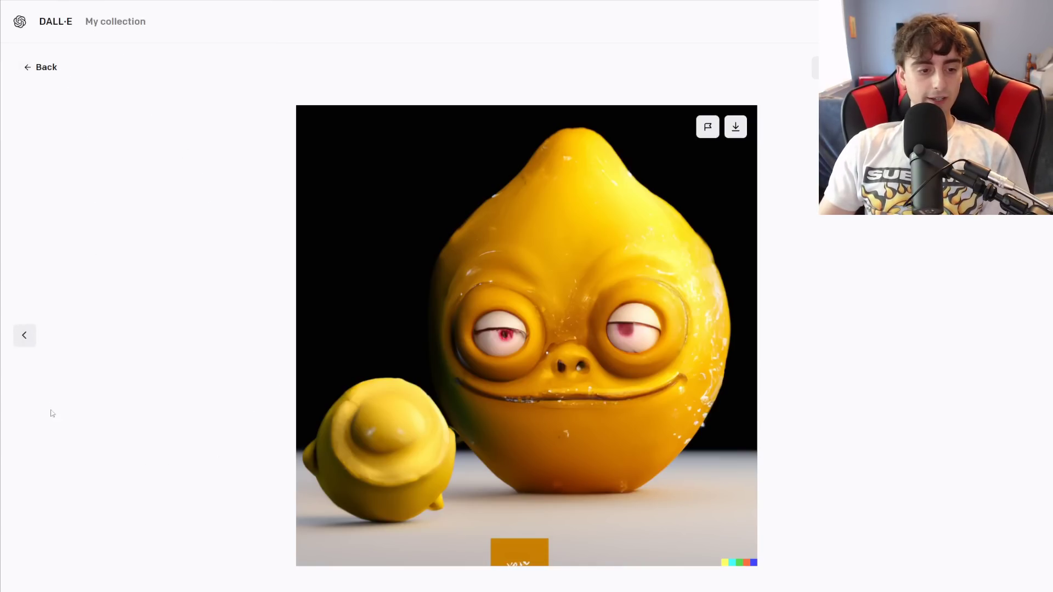
{"action": "left_click", "coordinate": [24, 336]}
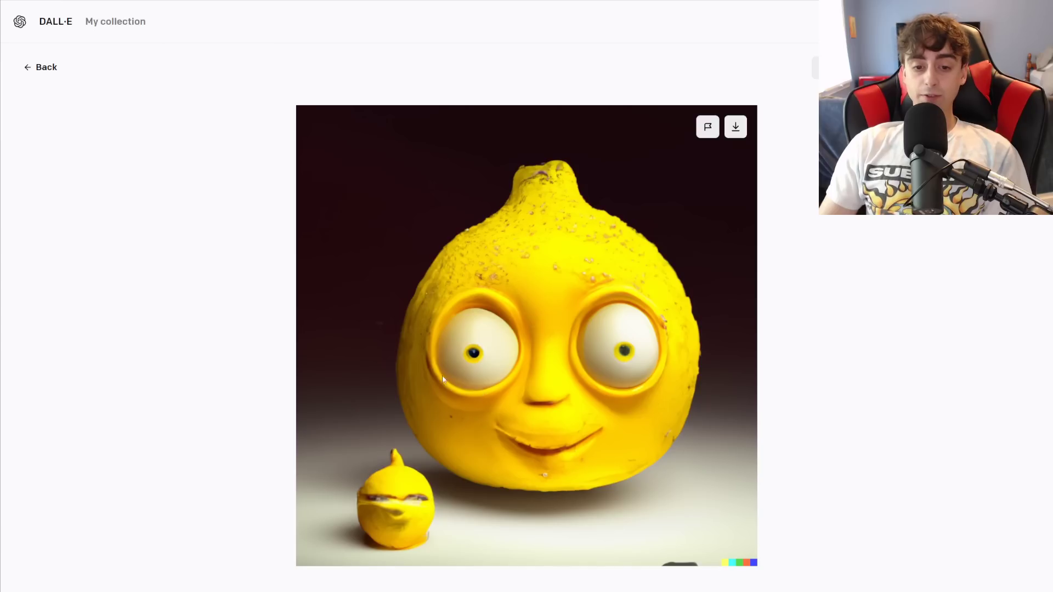
{"action": "left_click", "coordinate": [24, 337]}
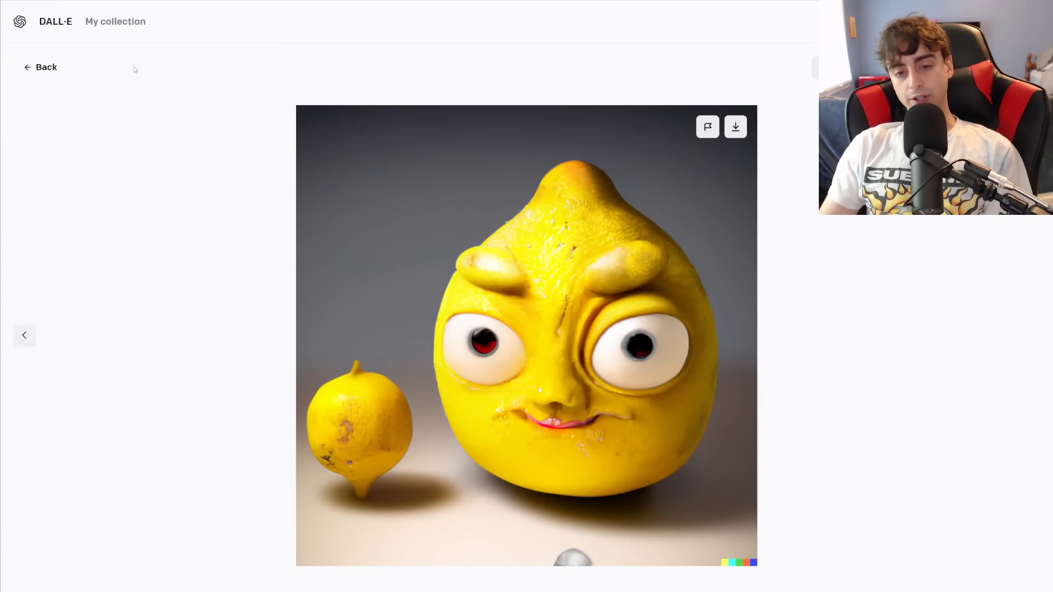
{"action": "key", "text": "alt+Left"}
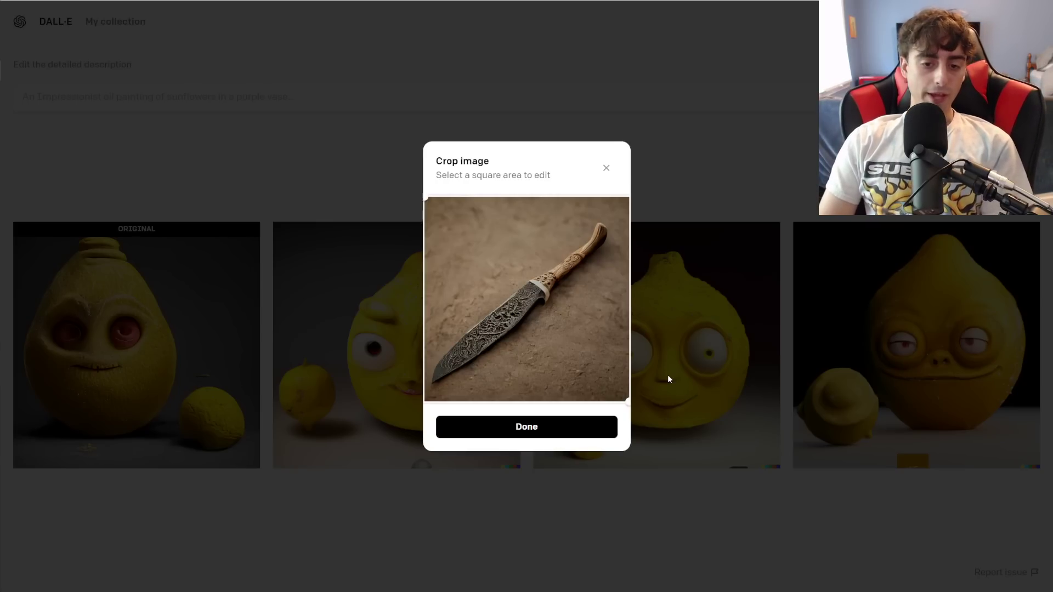
Accept the full square crop of the engraved knife image and generate variations
{"action": "left_click", "coordinate": [566, 432]}
{"action": "left_click", "coordinate": [557, 440]}
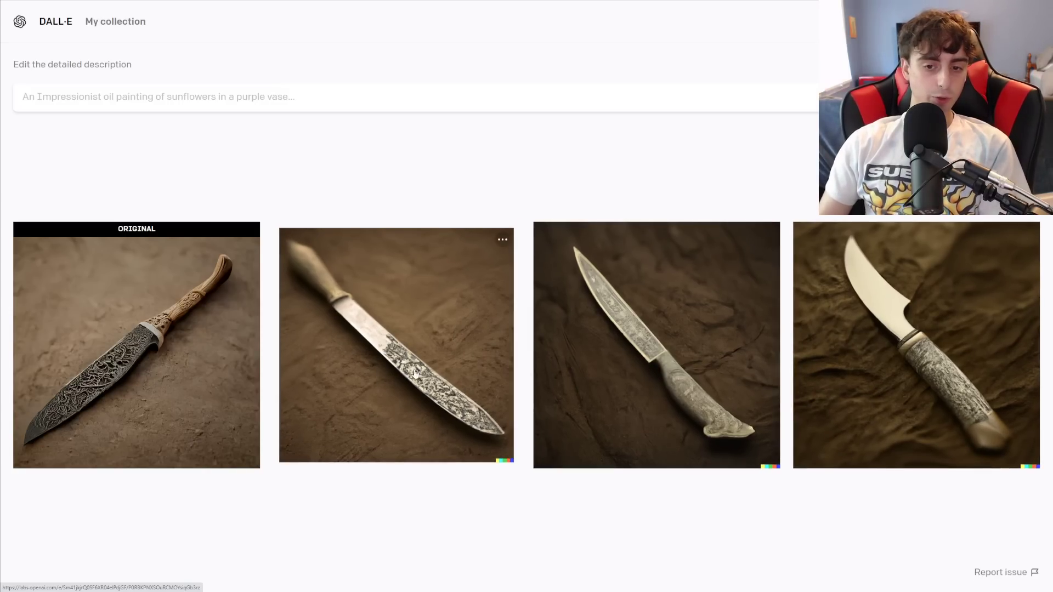
Compare the enlarged original knife with its three variations and return to the results overview
{"action": "left_click", "coordinate": [245, 408]}
{"action": "left_click", "coordinate": [39, 66]}
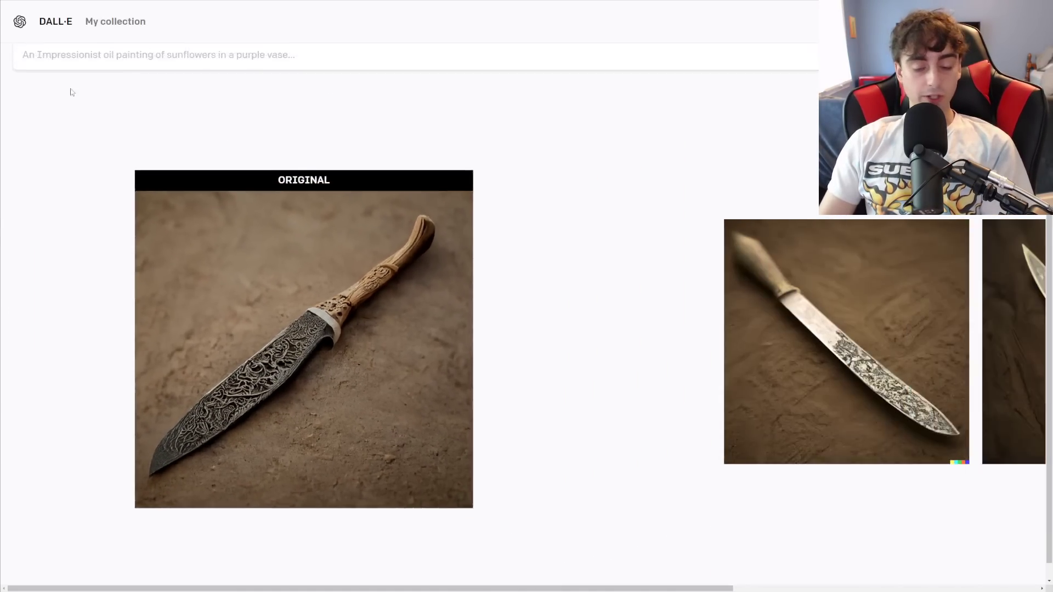
{"action": "left_click", "coordinate": [296, 345]}
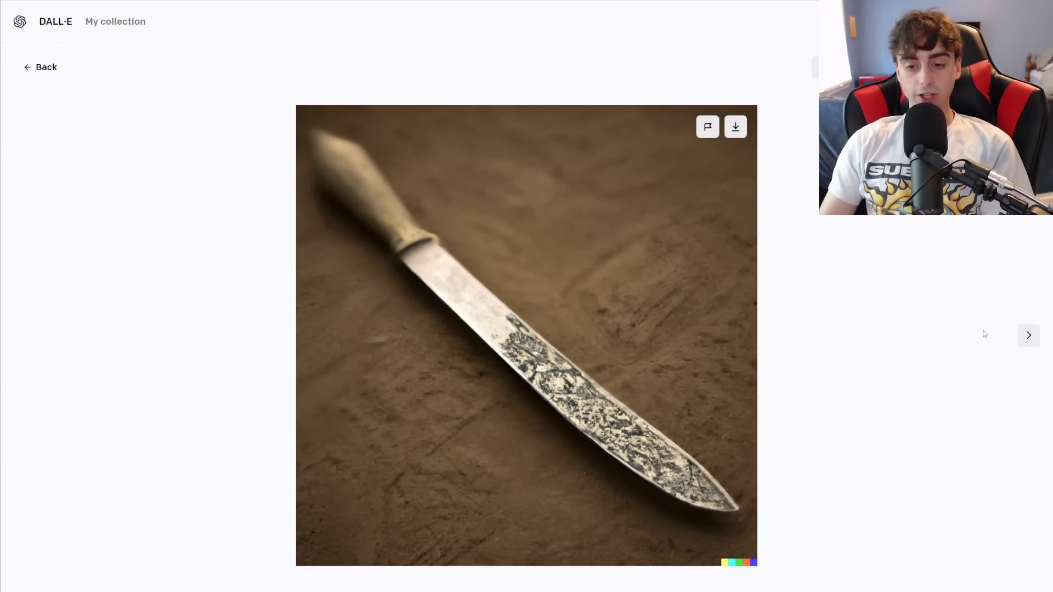
{"action": "left_click", "coordinate": [1028, 336]}
{"action": "left_click", "coordinate": [1027, 336]}
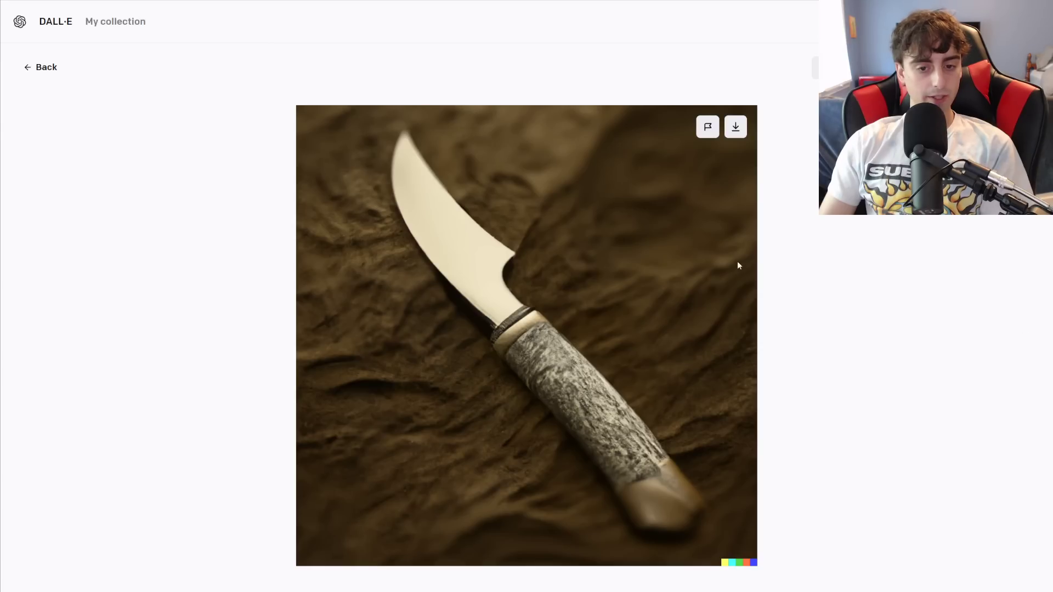
{"action": "left_click", "coordinate": [54, 63]}
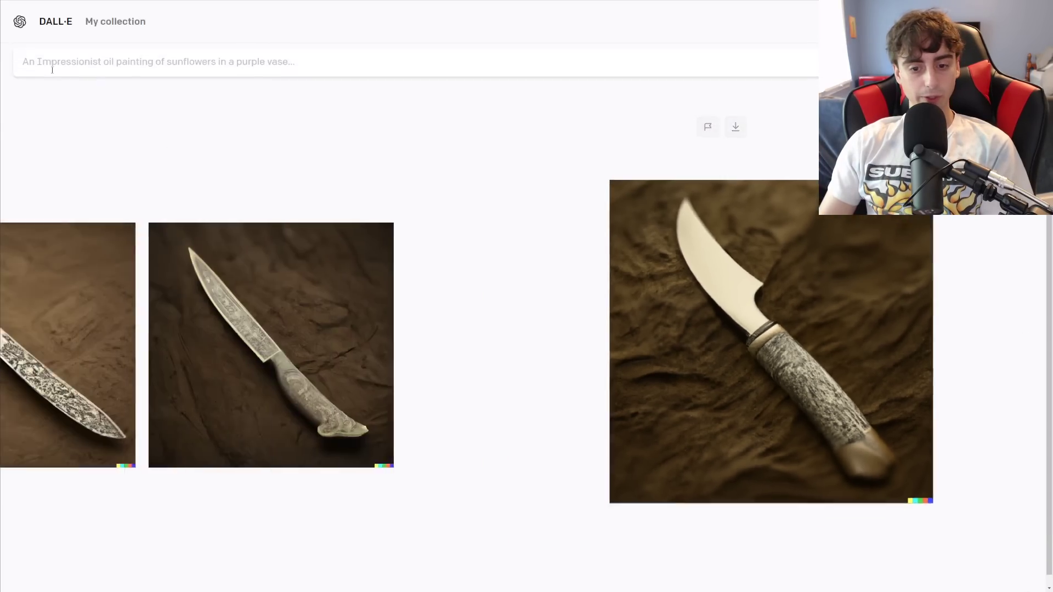
Examine the original engraved knife image enlarged once more against its variations, and return to the results overview
{"action": "left_click", "coordinate": [193, 397]}
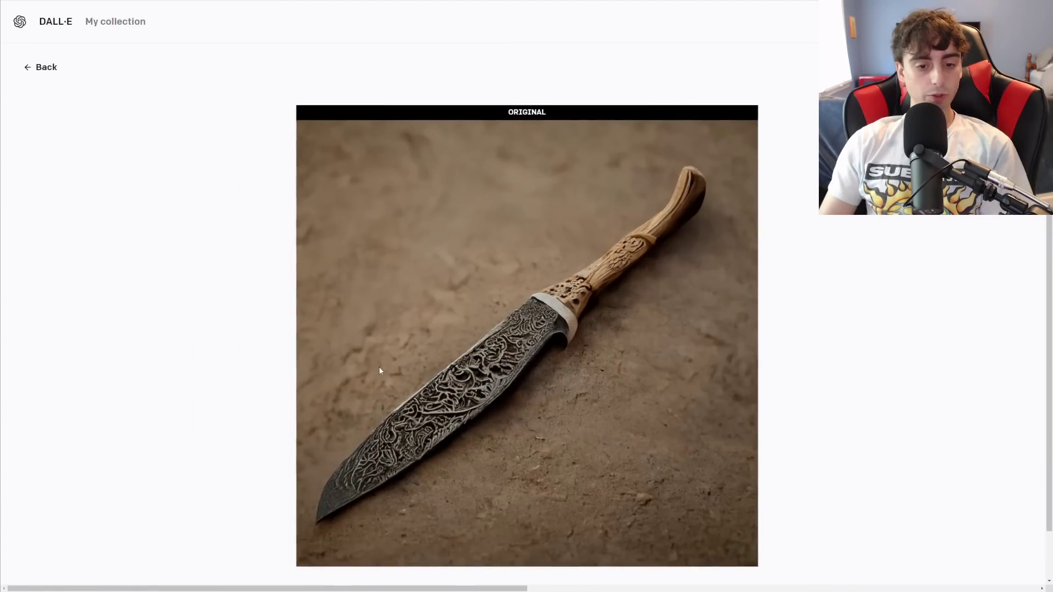
{"action": "left_click", "coordinate": [27, 74]}
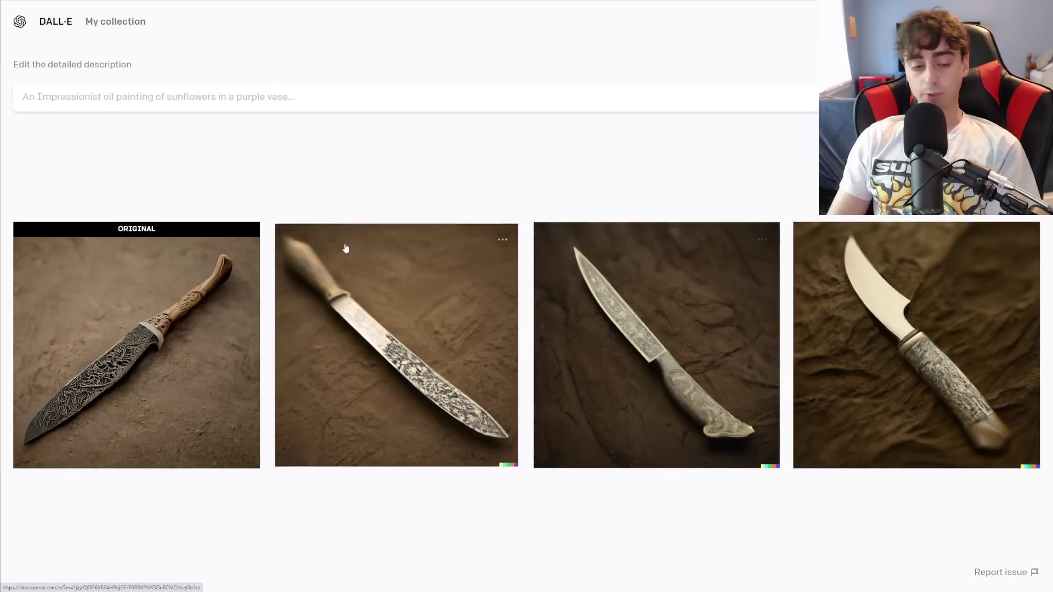
{"action": "left_click", "coordinate": [227, 365]}
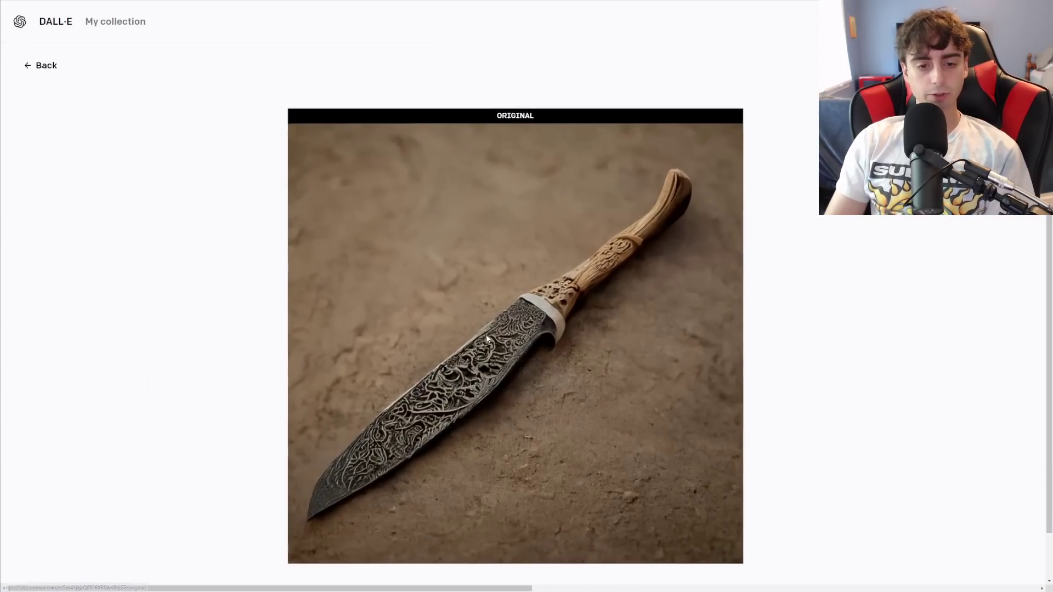
{"action": "left_click", "coordinate": [38, 68]}
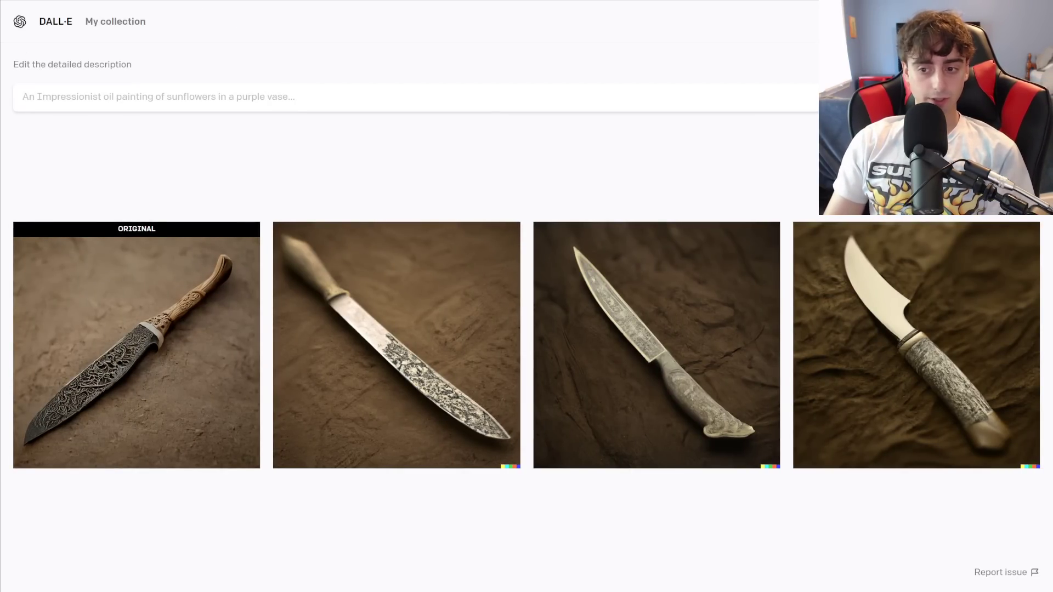
Paste in the "donald trump as the lorax" grid, generate variations of its top-left tile and view the third result enlarged
{"action": "key", "text": "ctrl+v"}
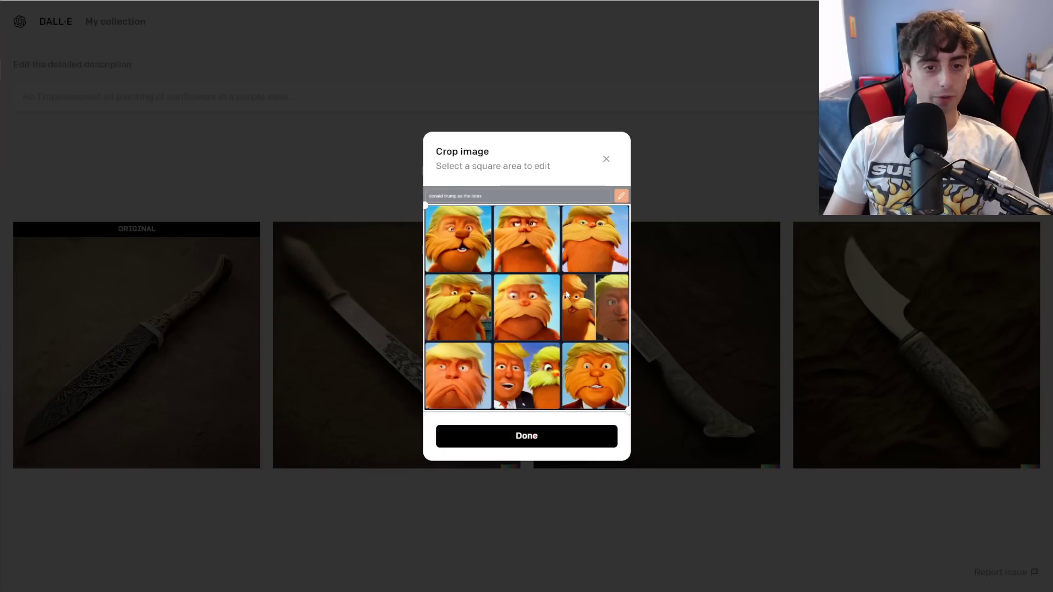
{"action": "left_click_drag", "start_coordinate": [628, 410], "coordinate": [483, 276]}
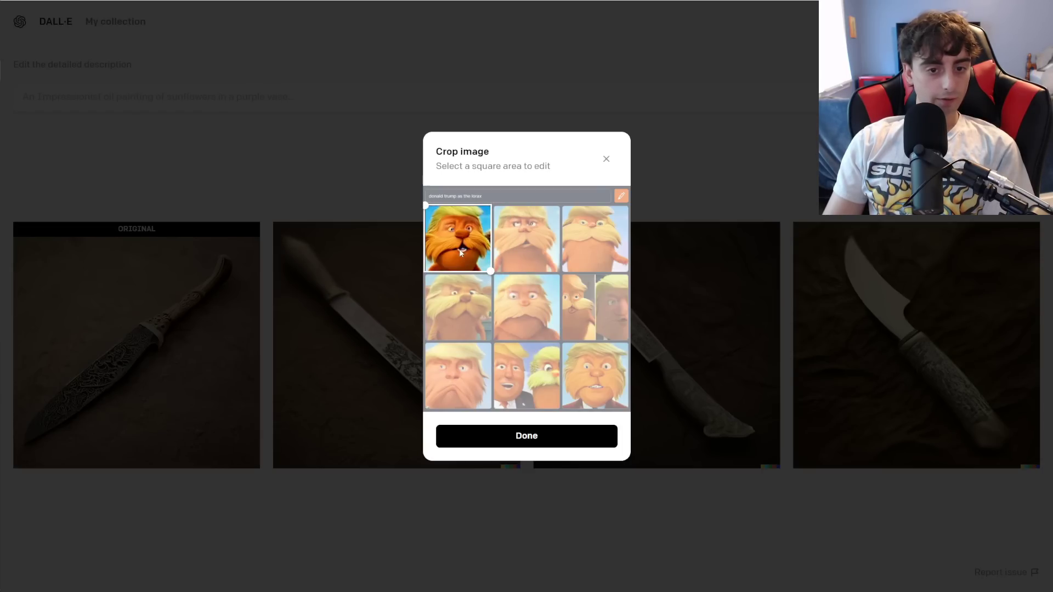
{"action": "left_click", "coordinate": [550, 434]}
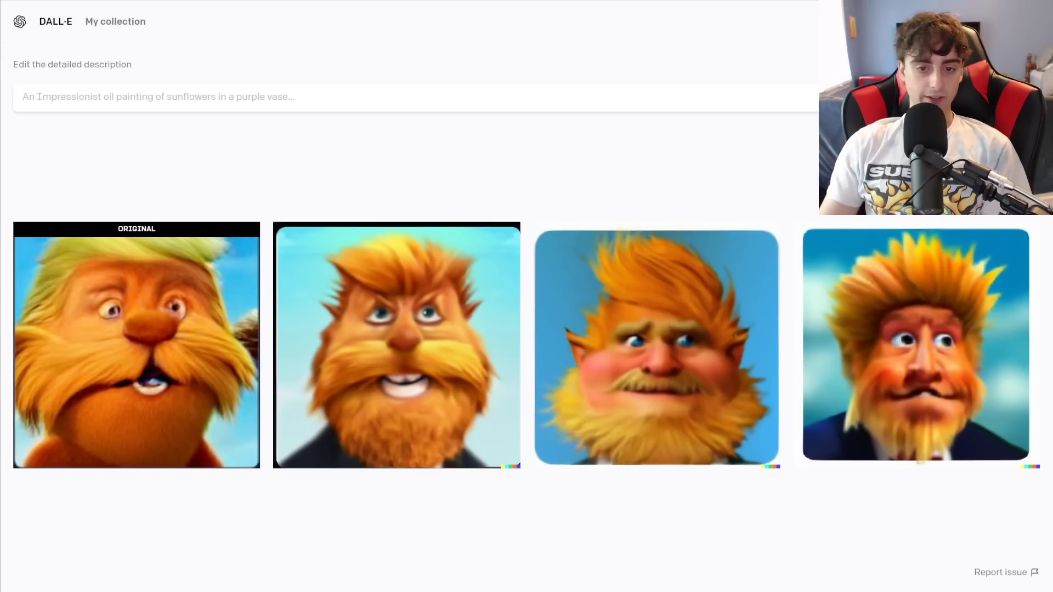
{"action": "left_click", "coordinate": [866, 368]}
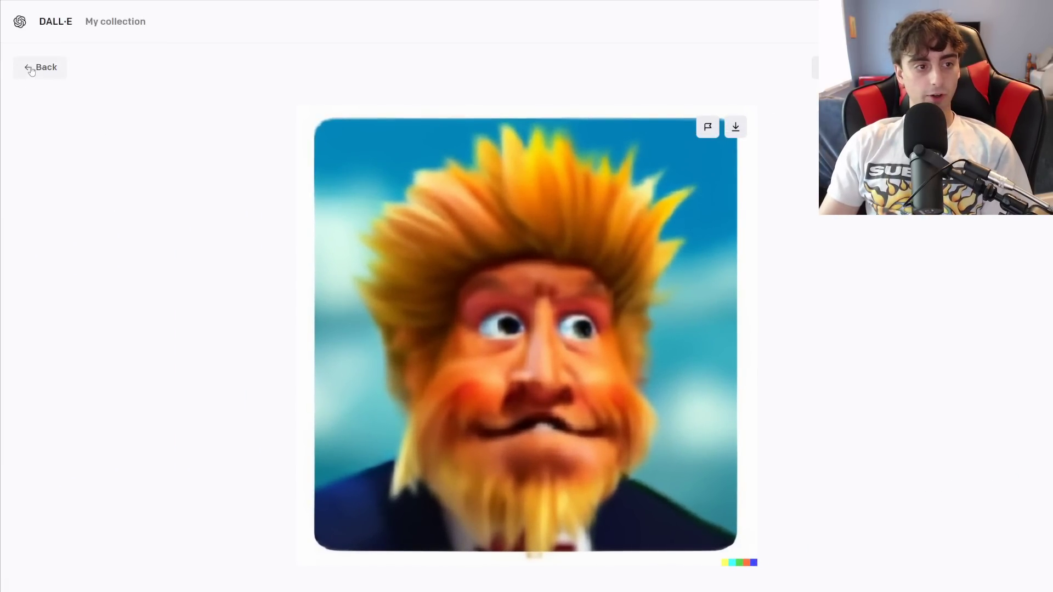
{"action": "left_click", "coordinate": [39, 68]}
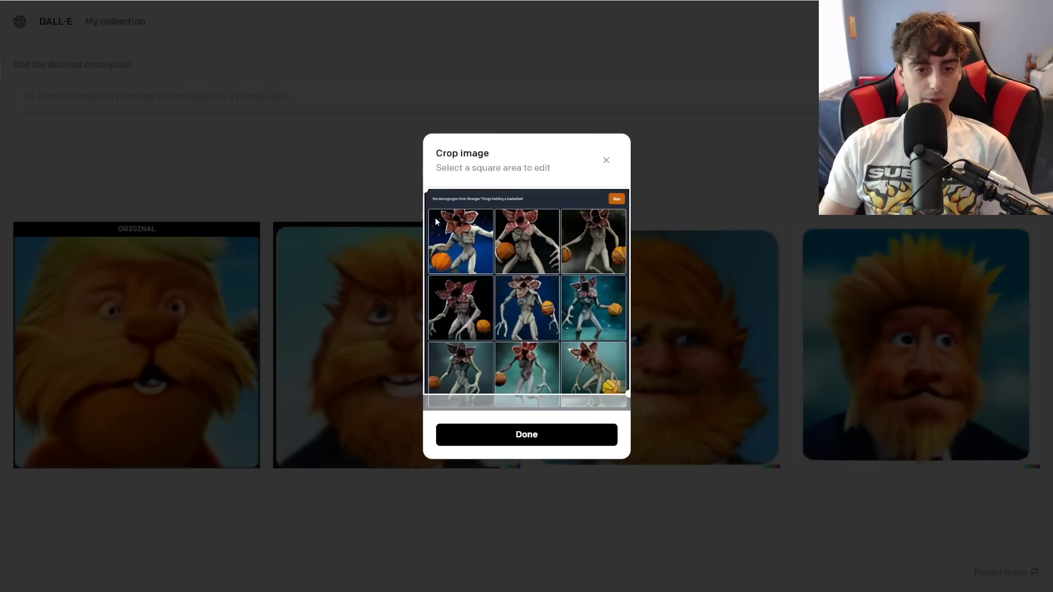
Crop the demogorgon basketball grid to its top-left tile, generate variations and compare the third one with the original
{"action": "left_click_drag", "start_coordinate": [618, 384], "coordinate": [590, 382]}
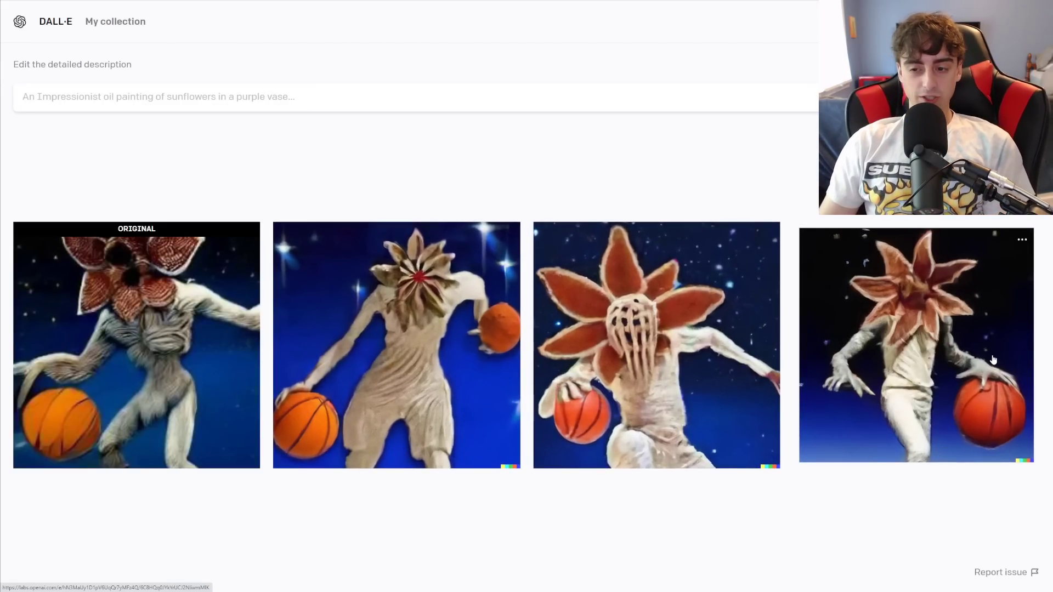
{"action": "left_click", "coordinate": [970, 400]}
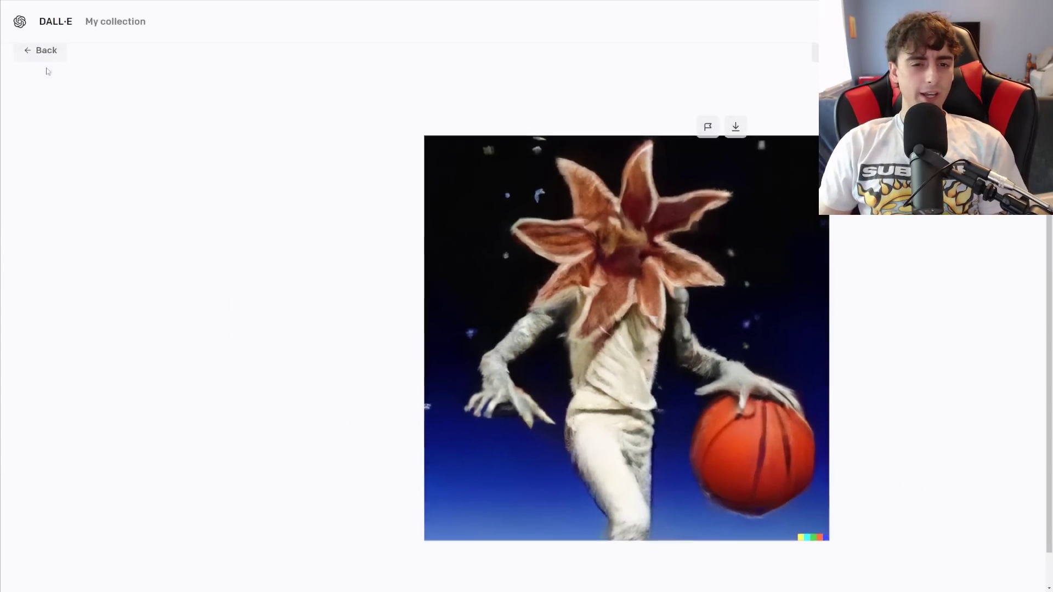
{"action": "left_click", "coordinate": [46, 52]}
{"action": "left_click", "coordinate": [88, 242]}
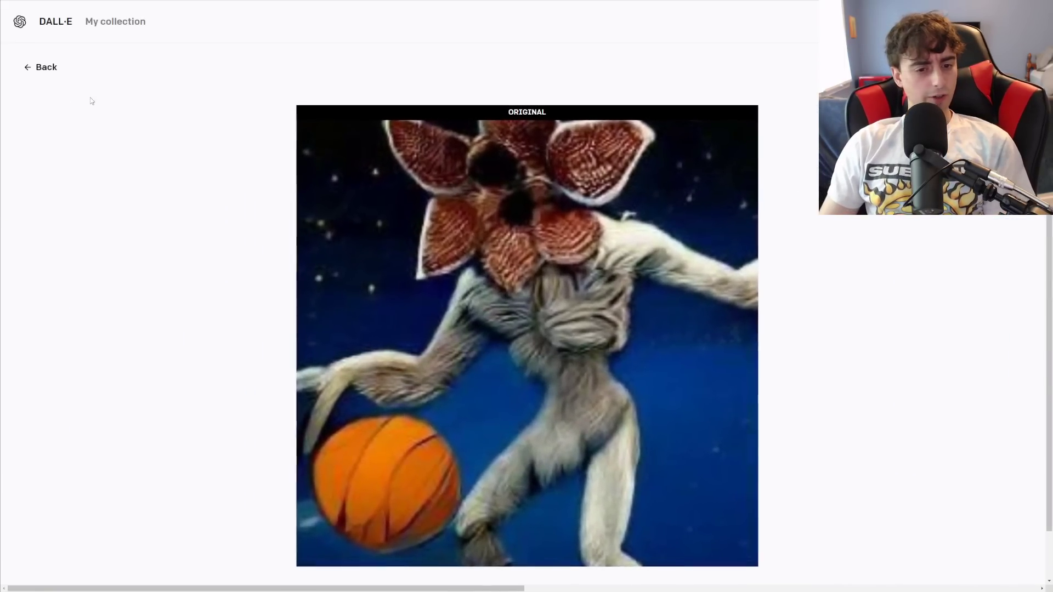
{"action": "left_click", "coordinate": [49, 68]}
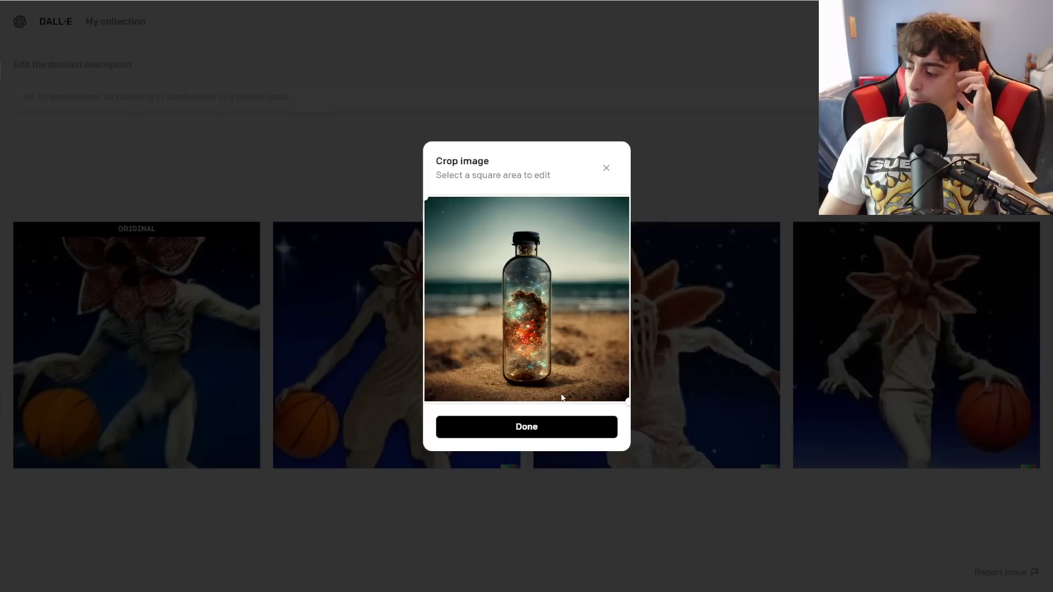
Accept the full square crop of the galaxy bottle on the beach and generate variations
{"action": "left_click", "coordinate": [592, 433]}
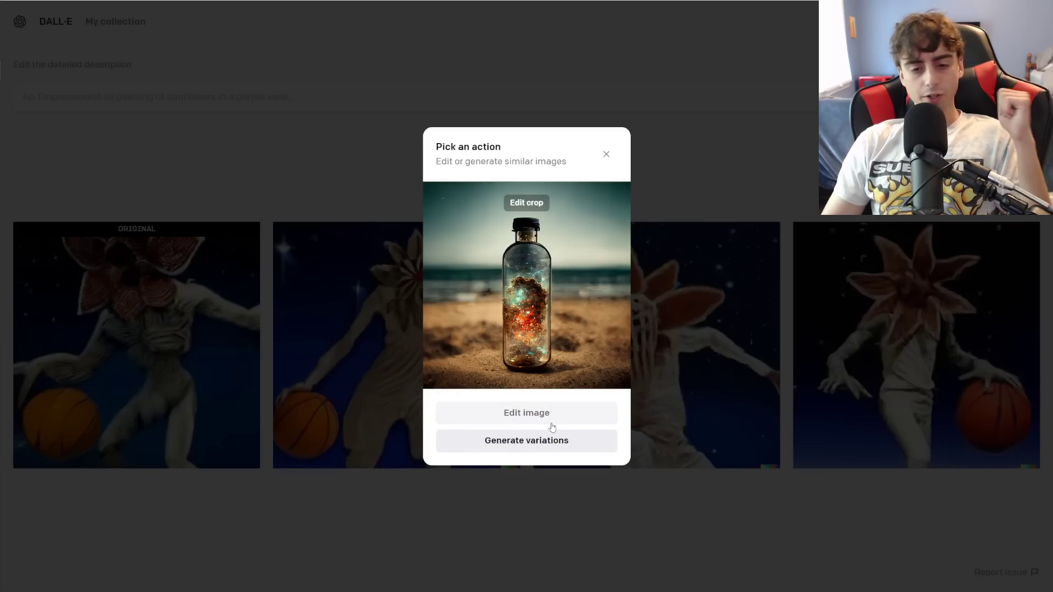
{"action": "left_click", "coordinate": [549, 443]}
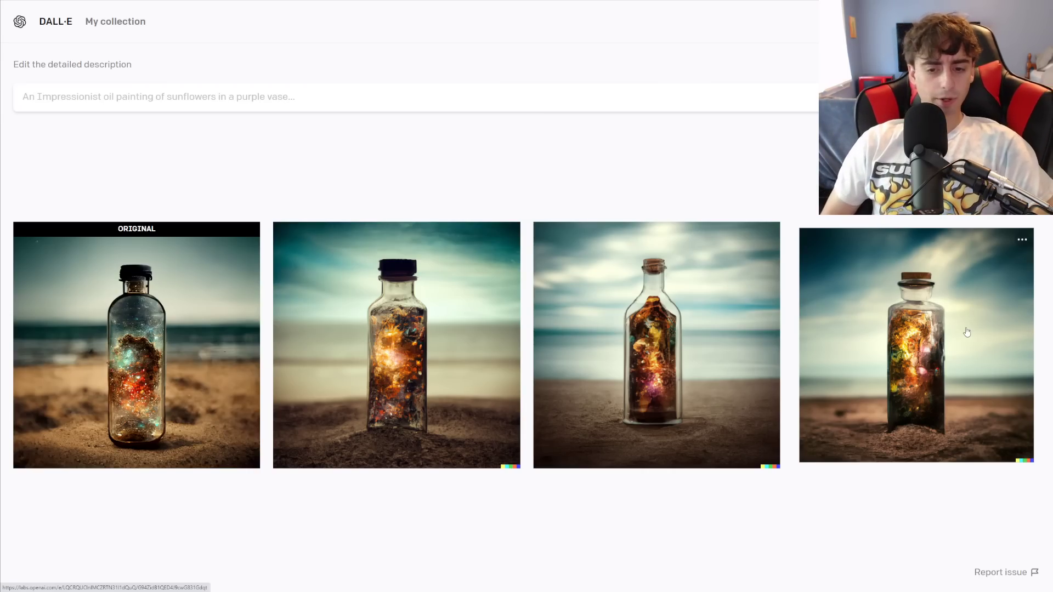
Compare the enlarged second and third bottle variations with the original bottle image and return to the results overview
{"action": "left_click", "coordinate": [967, 332]}
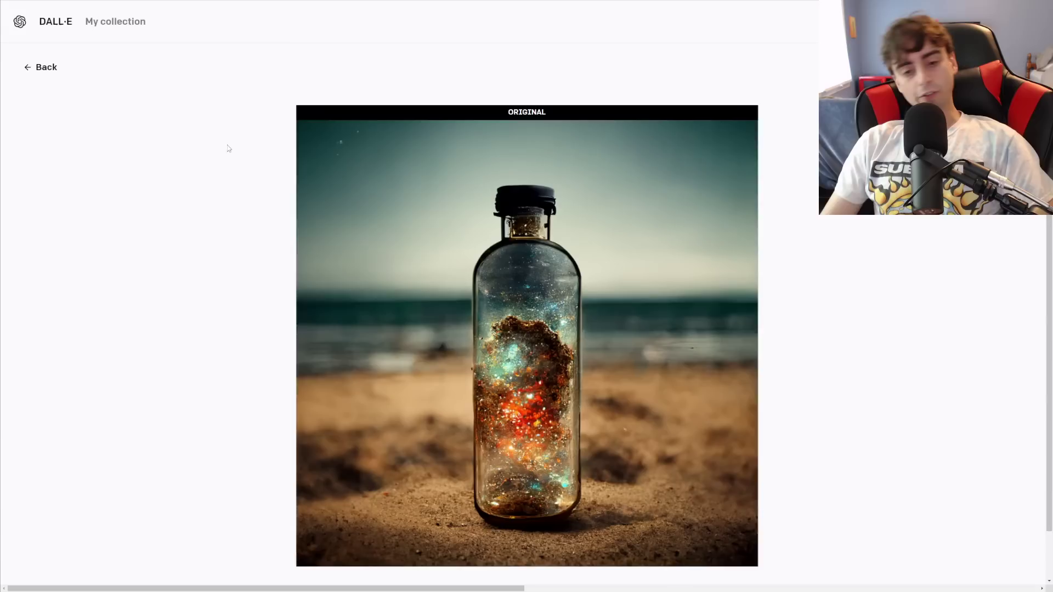
{"action": "left_click", "coordinate": [49, 68]}
{"action": "left_click", "coordinate": [631, 397]}
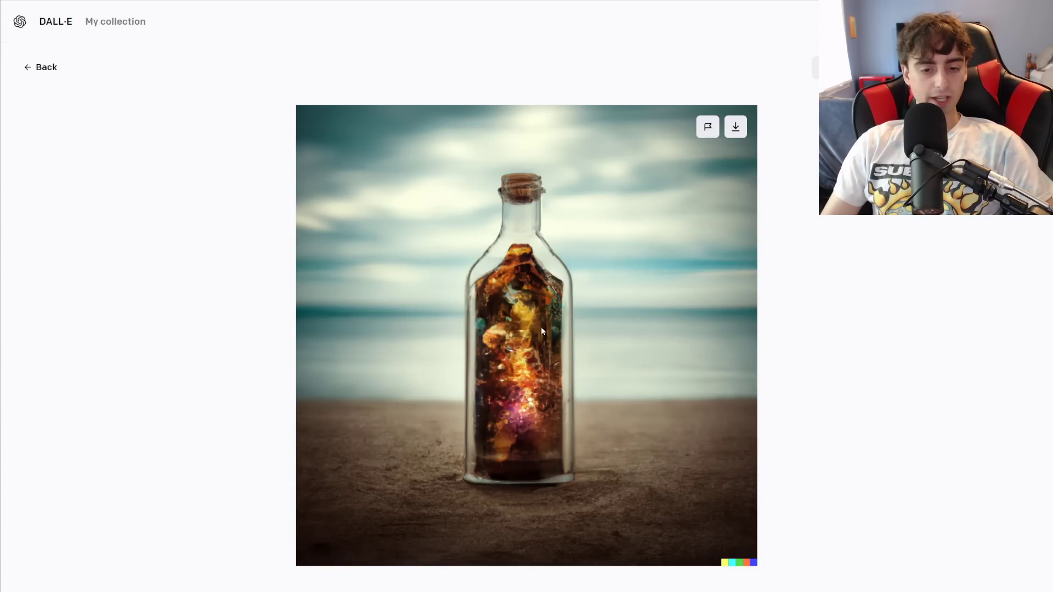
{"action": "left_click", "coordinate": [61, 67]}
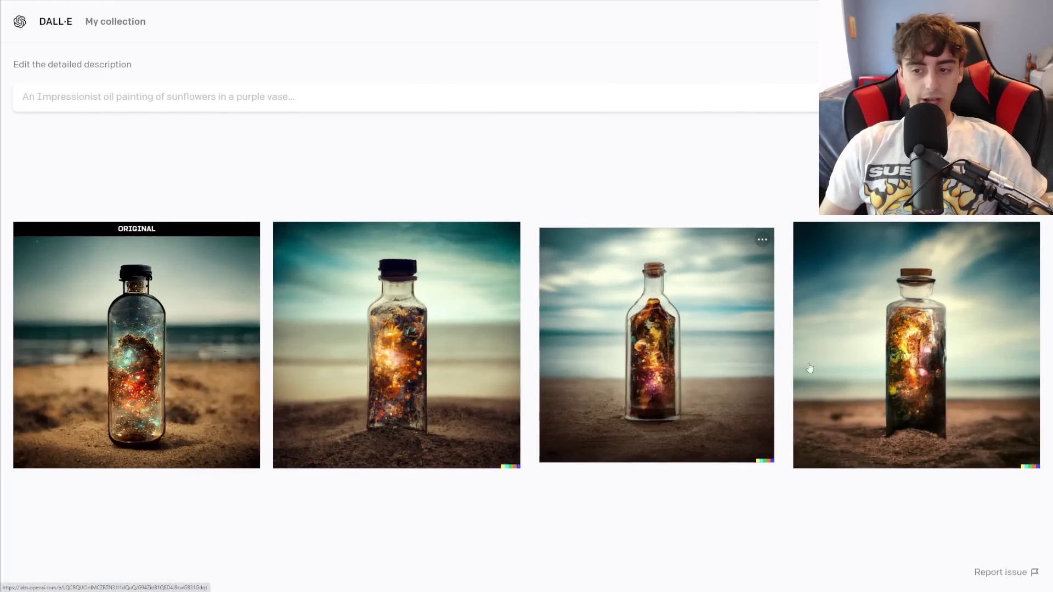
{"action": "left_click", "coordinate": [830, 389]}
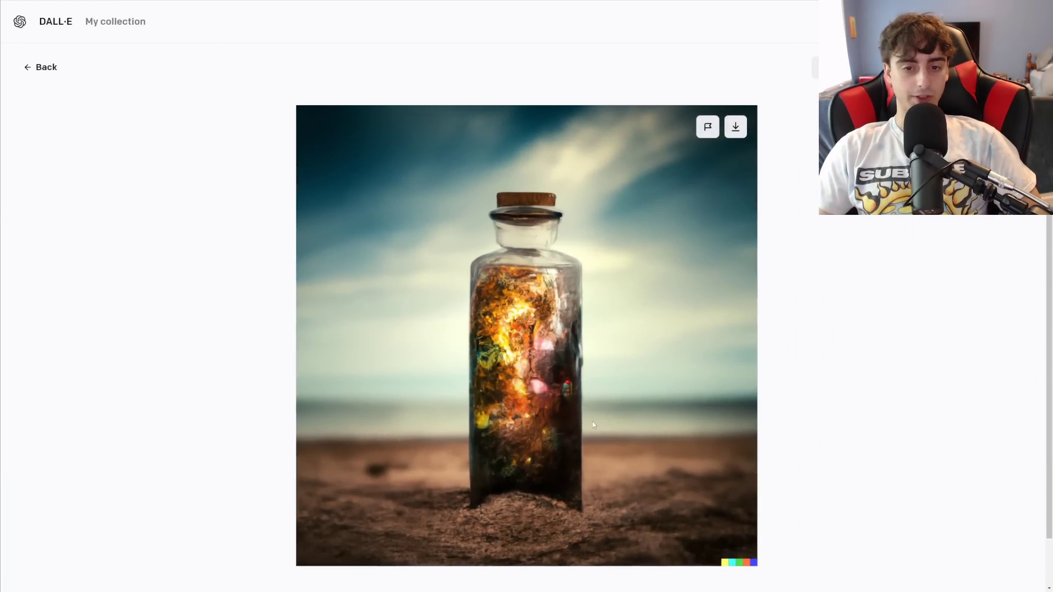
{"action": "left_click", "coordinate": [49, 67]}
{"action": "left_click", "coordinate": [117, 344]}
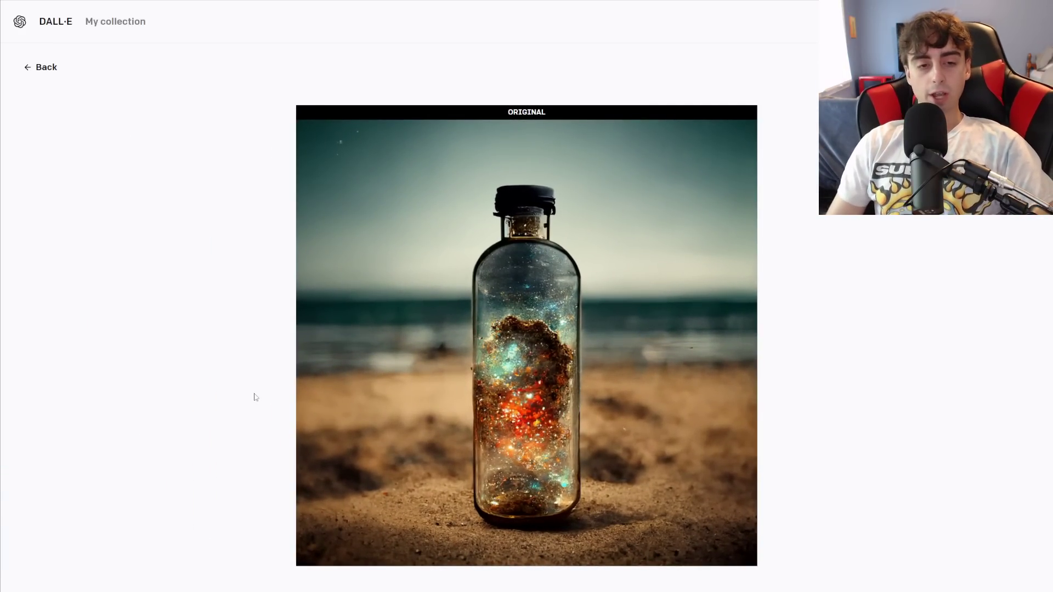
{"action": "left_click", "coordinate": [46, 67]}
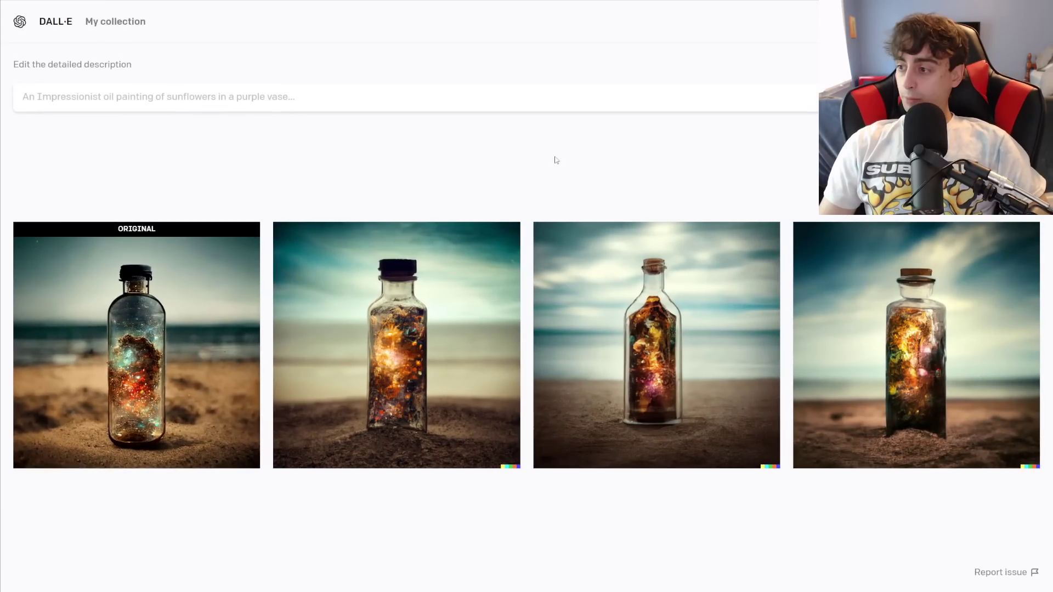